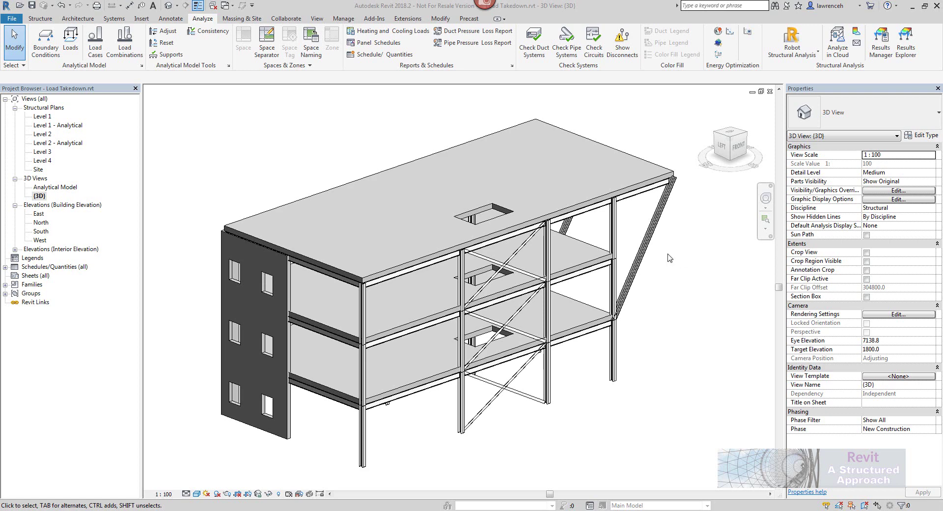
Orbit and pan the Load Takedown model and briefly check the Robot Structural Analysis options.
{"action": "middle_click_drag", "start_coordinate": [491, 275], "coordinate": [542, 344], "text": "shift"}
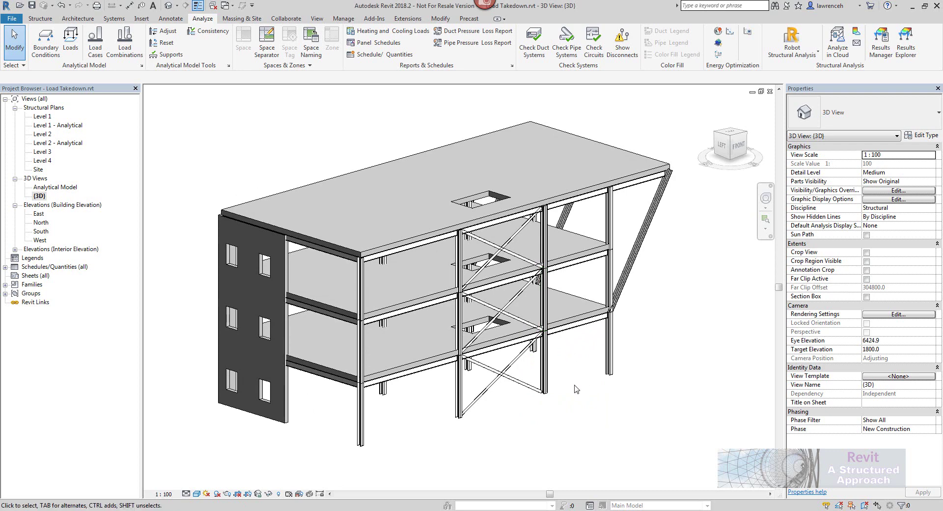
{"action": "middle_click_drag", "start_coordinate": [584, 407], "coordinate": [588, 419]}
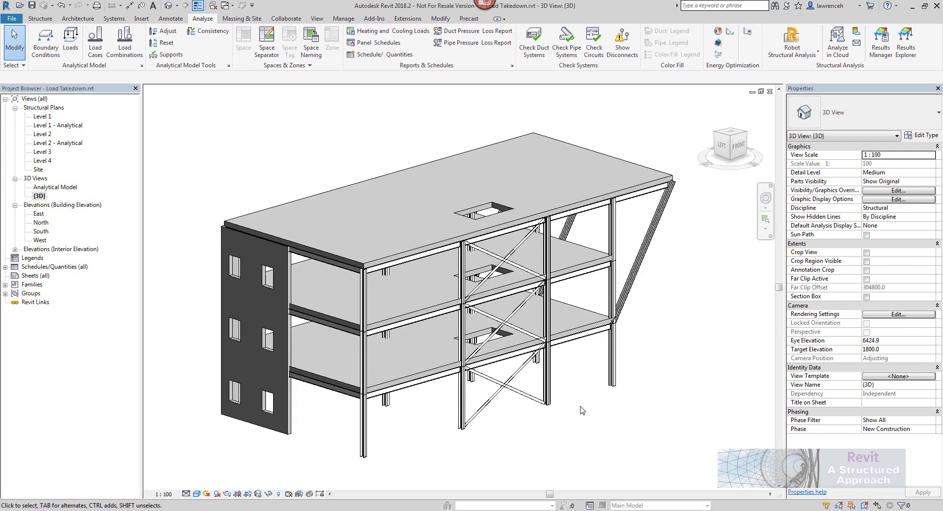
{"action": "left_click", "coordinate": [50, 20]}
{"action": "left_click", "coordinate": [204, 20]}
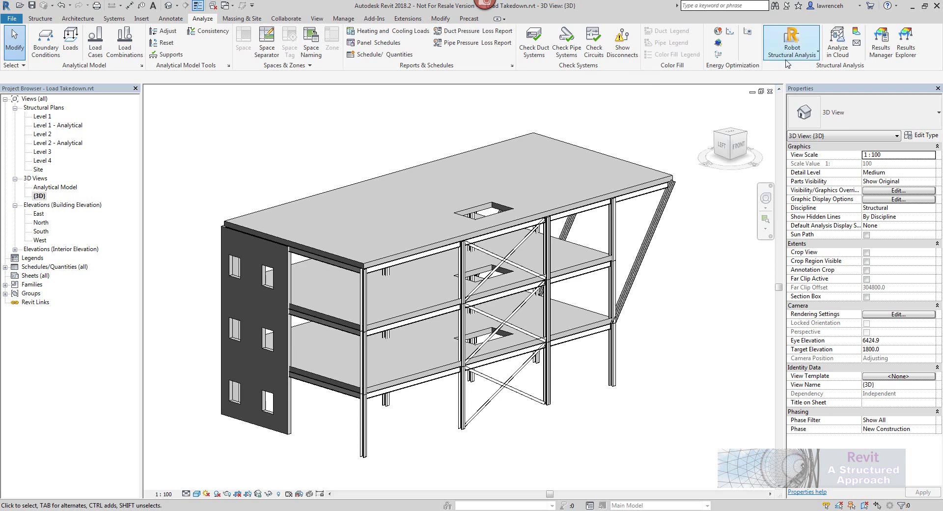
{"action": "left_click", "coordinate": [817, 50]}
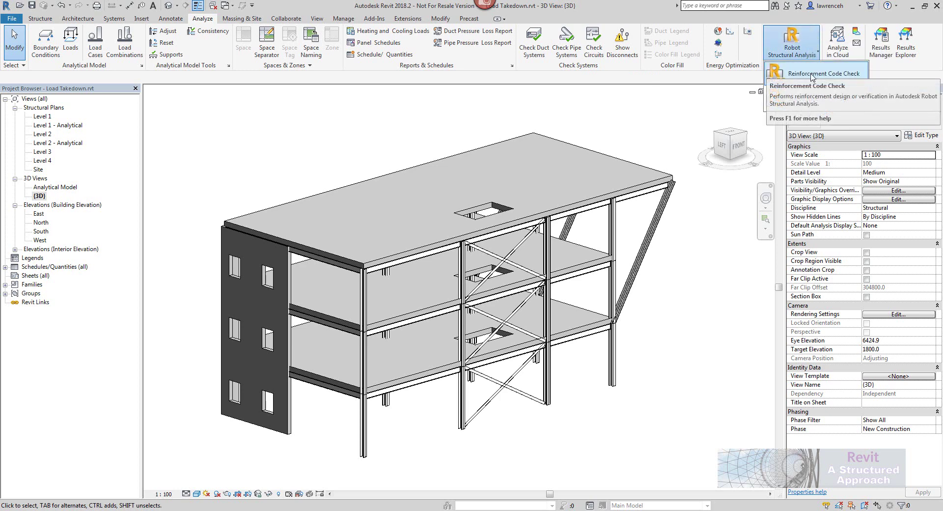
{"action": "left_click", "coordinate": [688, 103]}
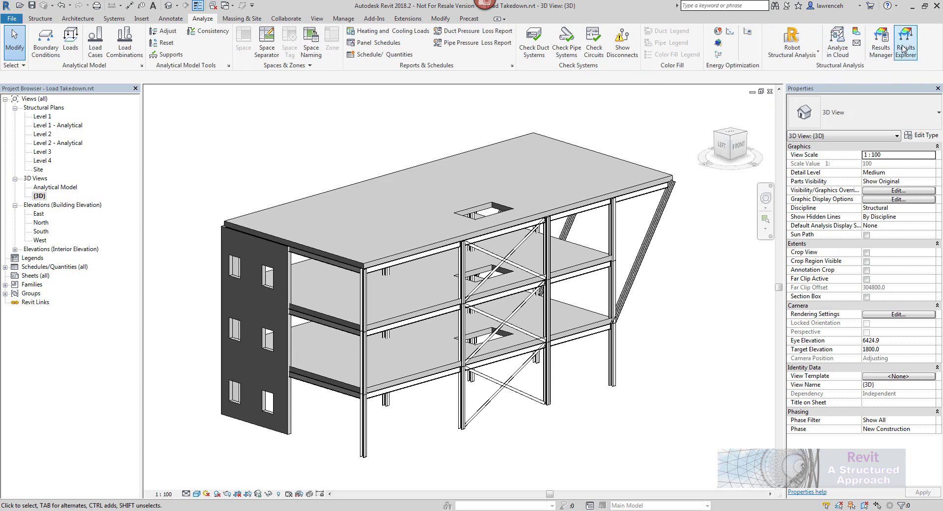
{"action": "mouse_move", "coordinate": [671, 116]}
{"action": "middle_mouse_down"}
{"action": "mouse_move", "coordinate": [673, 124]}
{"action": "mouse_move", "coordinate": [679, 115]}
{"action": "middle_mouse_up"}
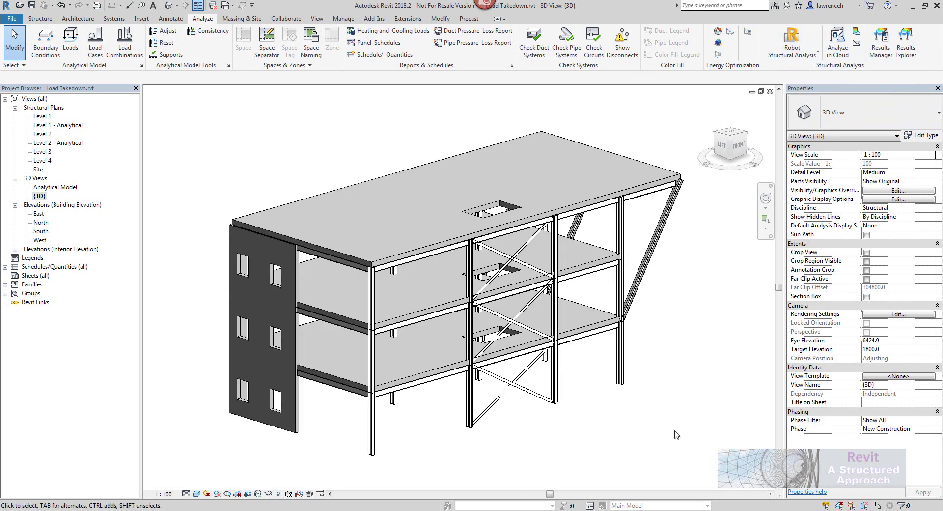
Search the App Store for 'structural analysis' and get the free Structural Analysis Toolkit 2018.
{"action": "left_click", "coordinate": [869, 5]}
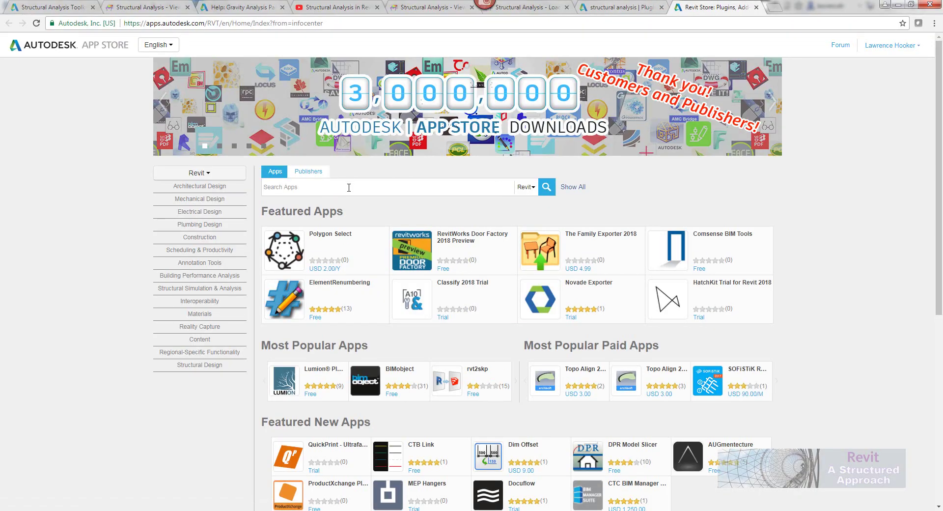
{"action": "type", "text": "structural analysis"}
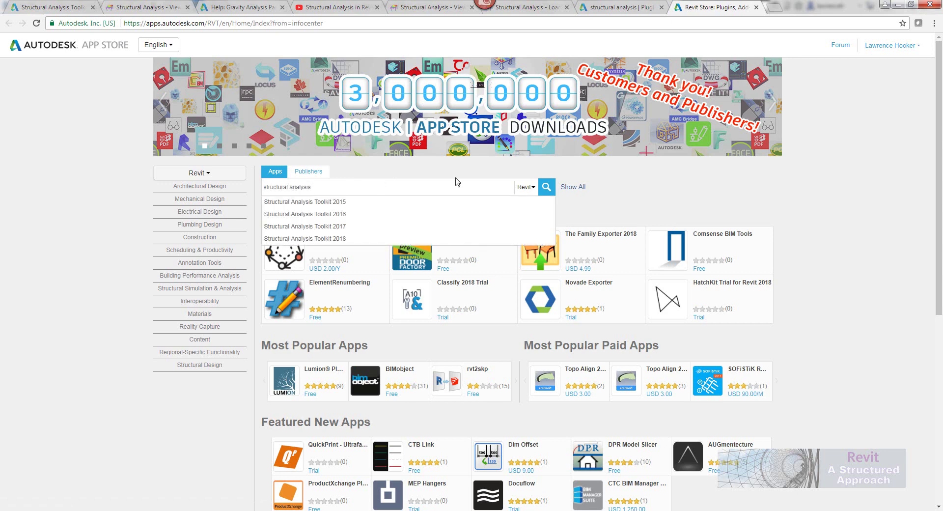
{"action": "left_click", "coordinate": [545, 188]}
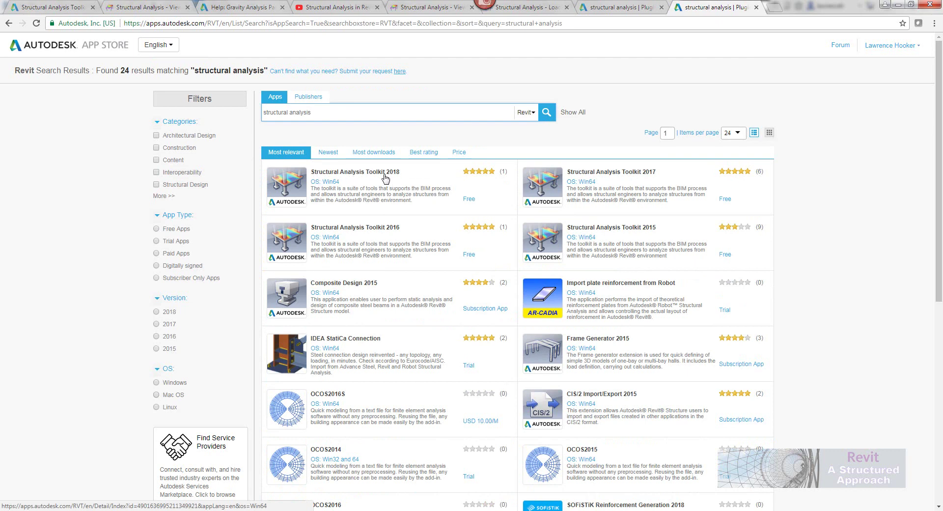
{"action": "left_click", "coordinate": [468, 201]}
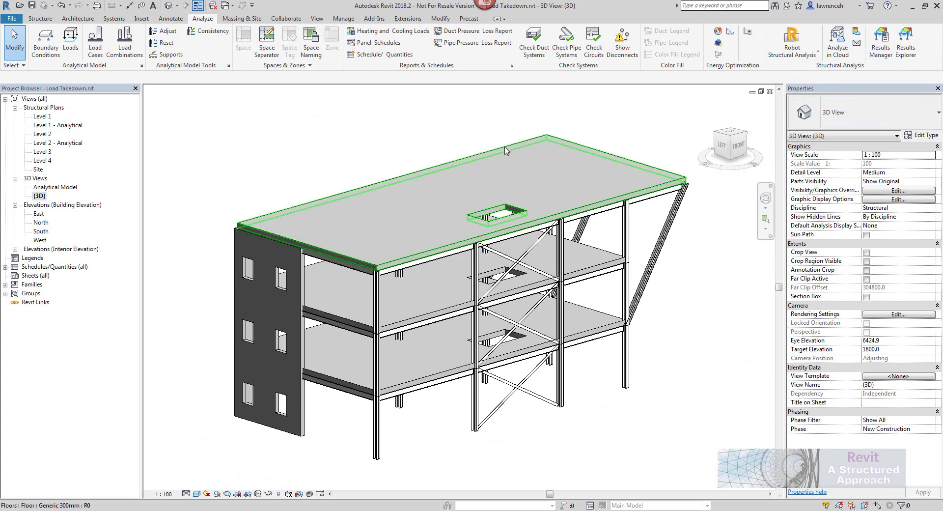
Open the Analytical Model 3D view and inspect a top-floor analytical beam's properties.
{"action": "middle_click_drag", "start_coordinate": [322, 167], "coordinate": [306, 170]}
{"action": "double_click", "coordinate": [54, 187]}
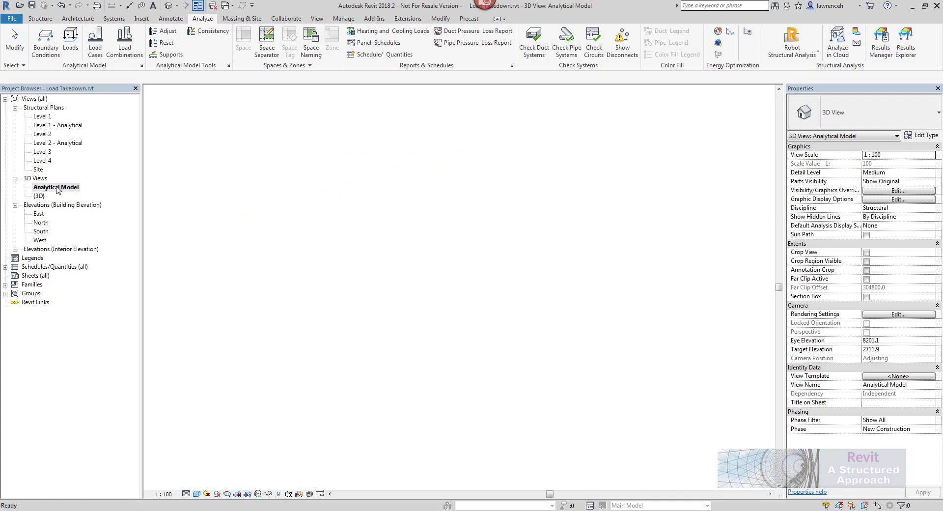
{"action": "middle_click_drag", "start_coordinate": [660, 344], "coordinate": [662, 346]}
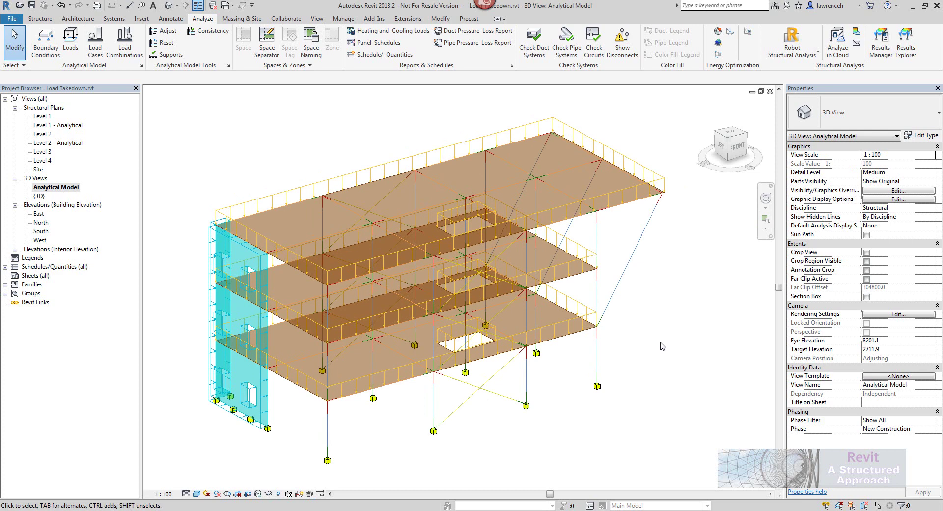
{"action": "middle_click_drag", "start_coordinate": [554, 366], "coordinate": [552, 353]}
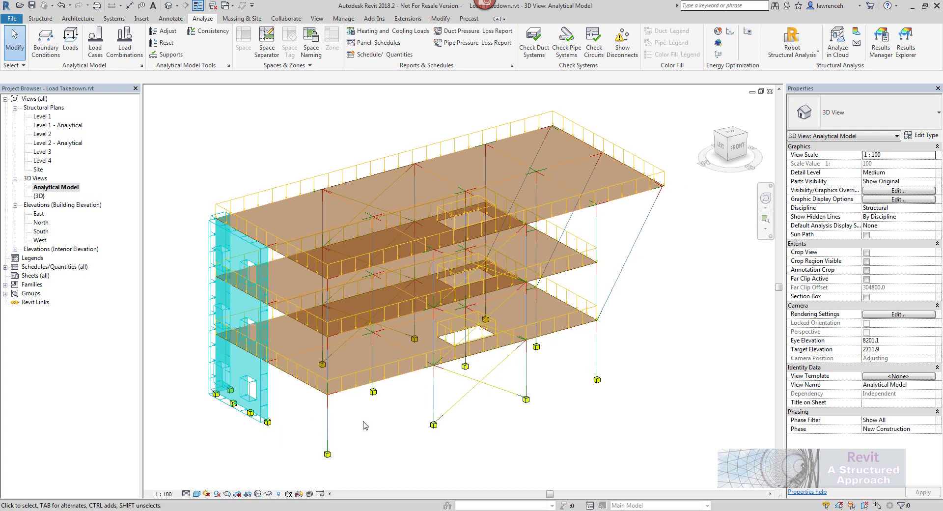
{"action": "middle_click_drag", "start_coordinate": [366, 426], "coordinate": [365, 408]}
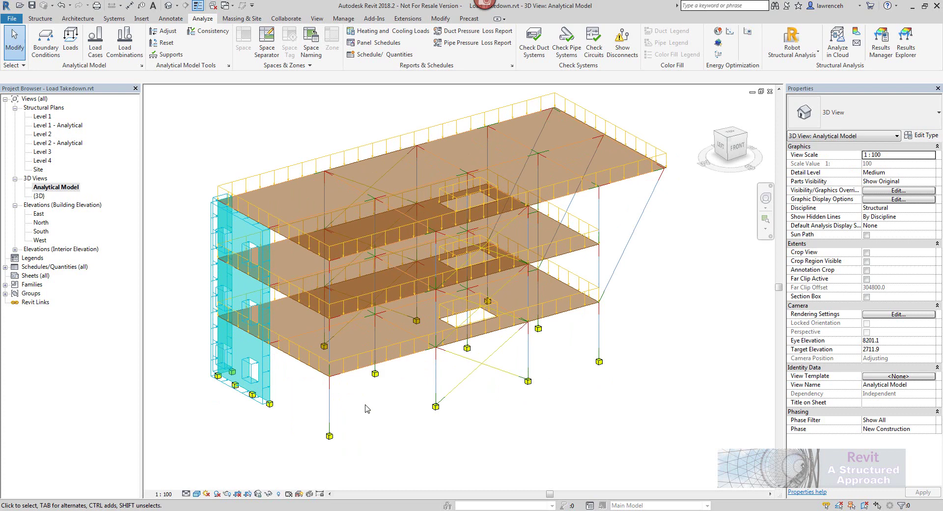
{"action": "scroll", "coordinate": [562, 162], "scroll_direction": "up", "scroll_amount": 3}
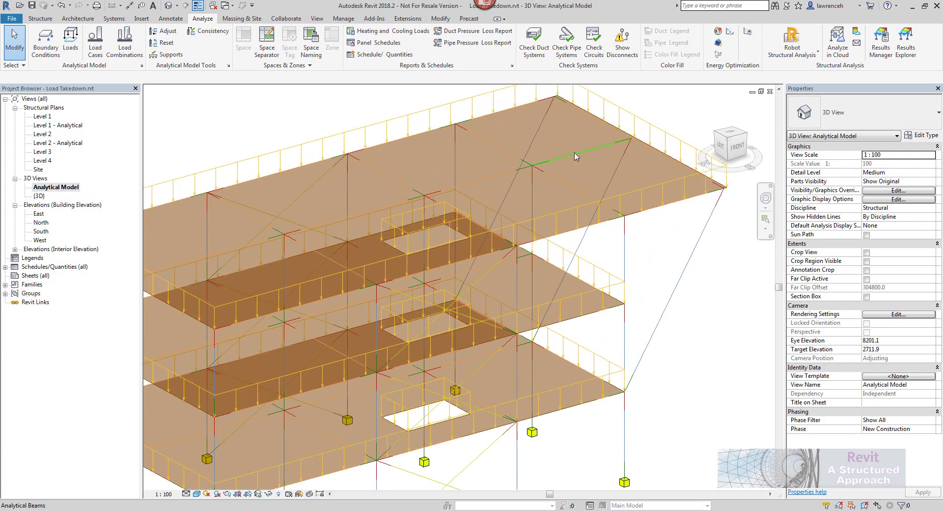
{"action": "left_click", "coordinate": [575, 153]}
{"action": "middle_click_drag", "start_coordinate": [620, 220], "coordinate": [613, 205]}
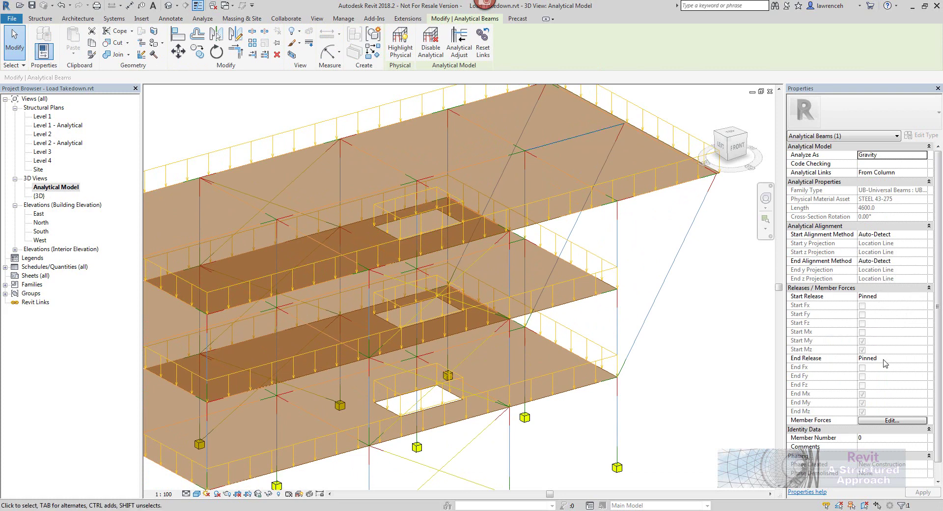
{"action": "key", "text": "Escape"}
Review a column-base boundary condition, then orbit the analytical model to a steeper angle.
{"action": "scroll", "coordinate": [614, 434], "scroll_direction": "down", "scroll_amount": 4}
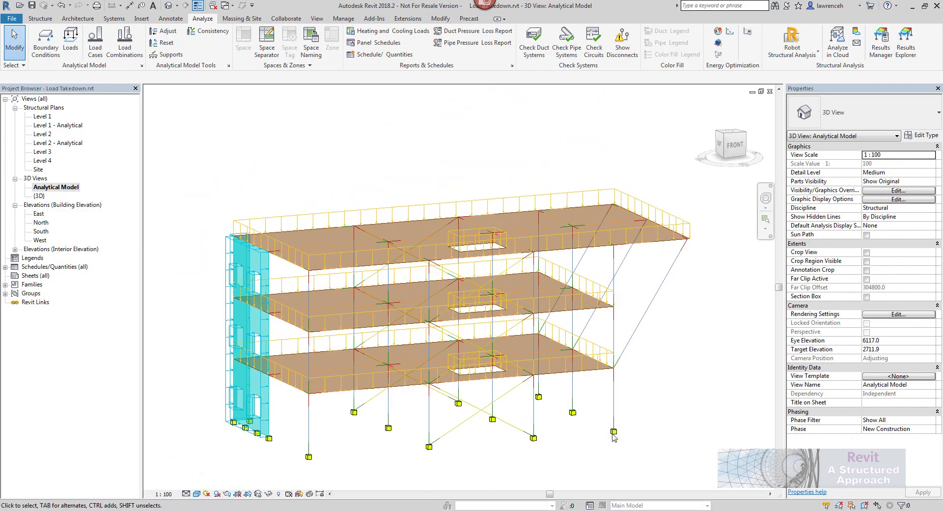
{"action": "left_click", "coordinate": [613, 432]}
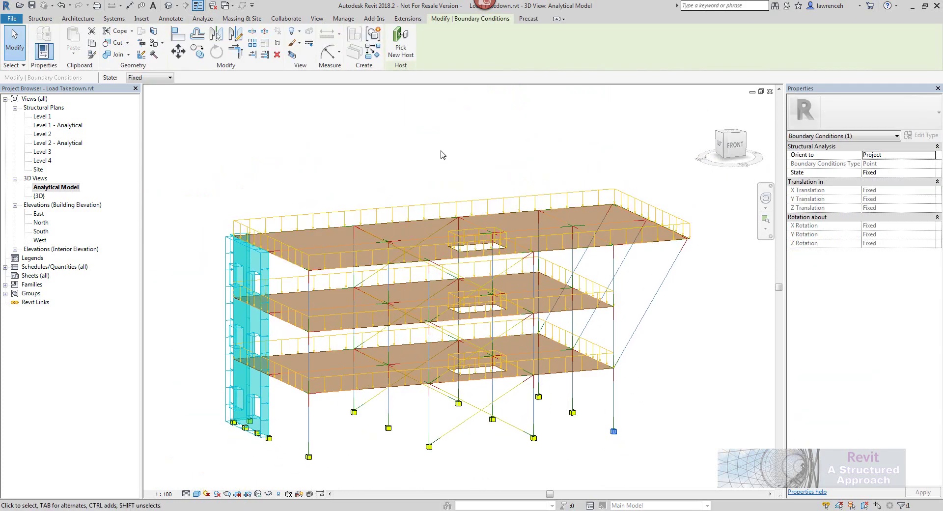
{"action": "left_click", "coordinate": [440, 155]}
{"action": "middle_click_drag", "start_coordinate": [440, 154], "coordinate": [695, 292], "text": "shift"}
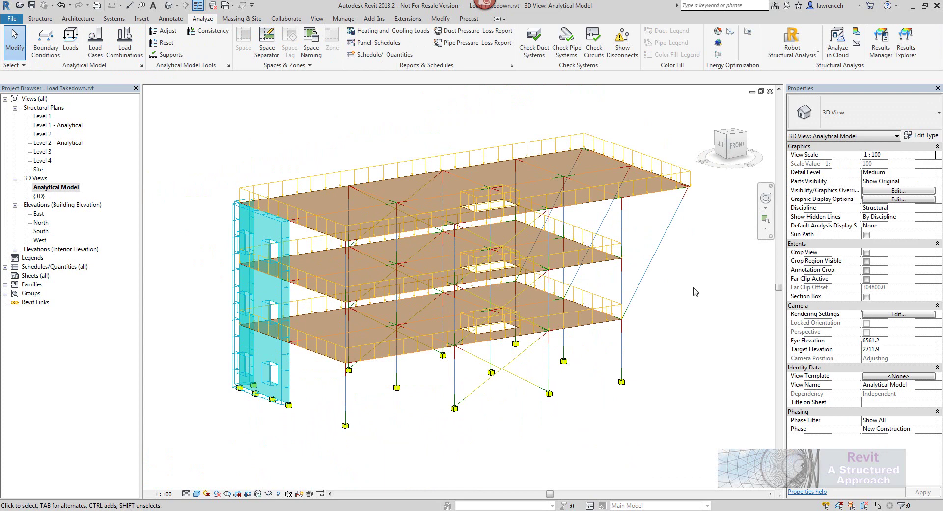
{"action": "middle_click_drag", "start_coordinate": [540, 297], "coordinate": [535, 298], "text": "shift"}
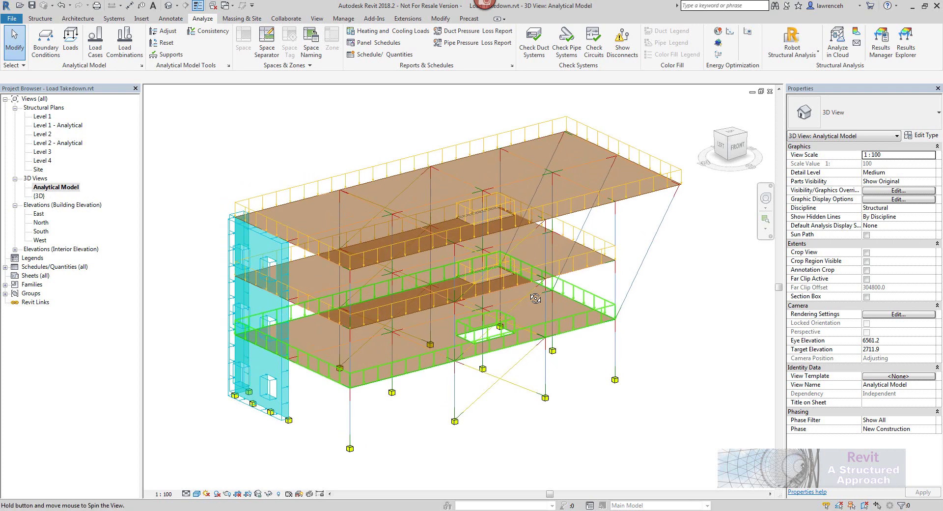
In the {3D} view, place a chain of UB305x102x25 beams on Level 1 below the building.
{"action": "left_click", "coordinate": [39, 196]}
{"action": "double_click", "coordinate": [39, 196]}
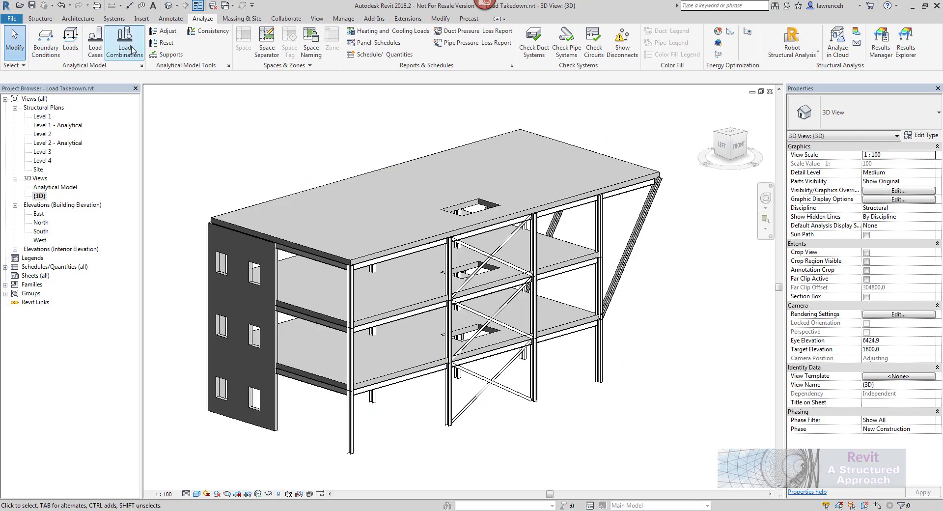
{"action": "left_click", "coordinate": [33, 20]}
{"action": "left_click", "coordinate": [39, 40]}
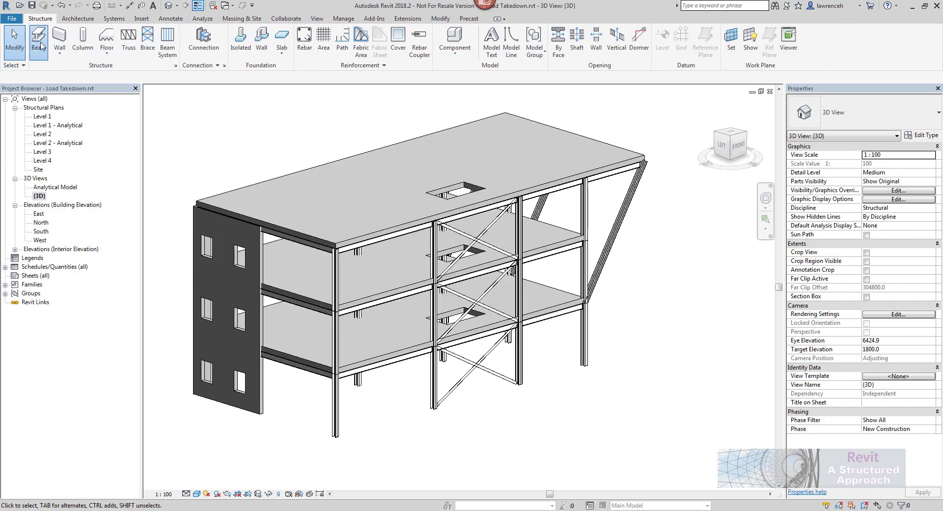
{"action": "left_click", "coordinate": [451, 436]}
{"action": "left_click", "coordinate": [528, 418]}
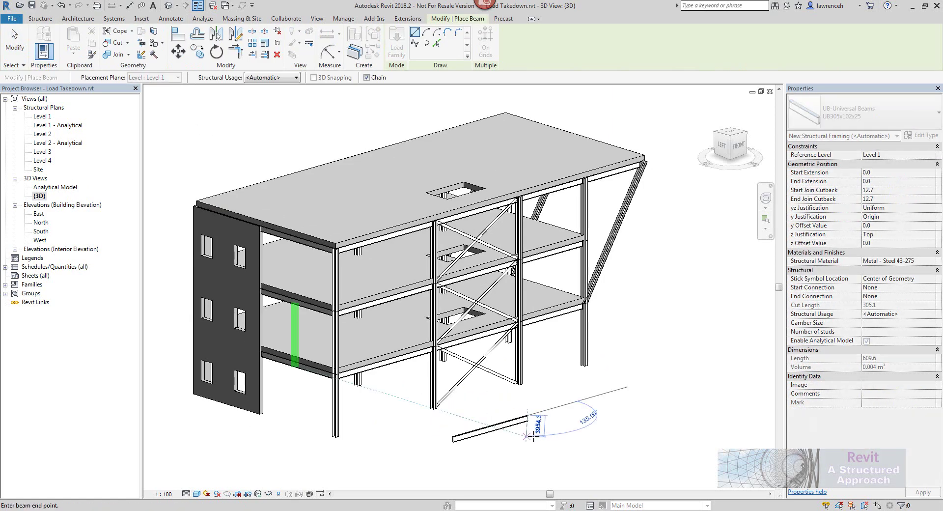
{"action": "left_click", "coordinate": [533, 420]}
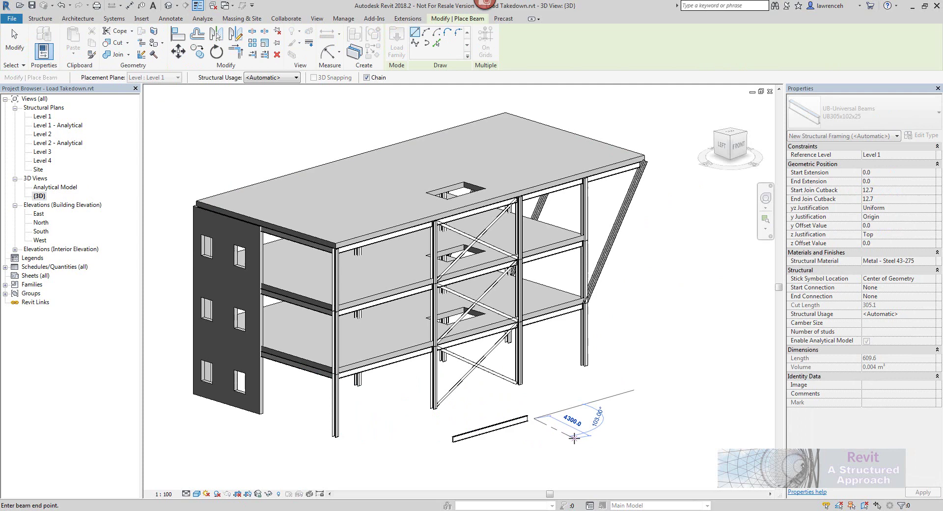
{"action": "left_click", "coordinate": [608, 425]}
{"action": "key", "text": "Escape"}
{"action": "key", "text": "Escape"}
{"action": "scroll", "coordinate": [562, 412], "scroll_direction": "up", "scroll_amount": 4}
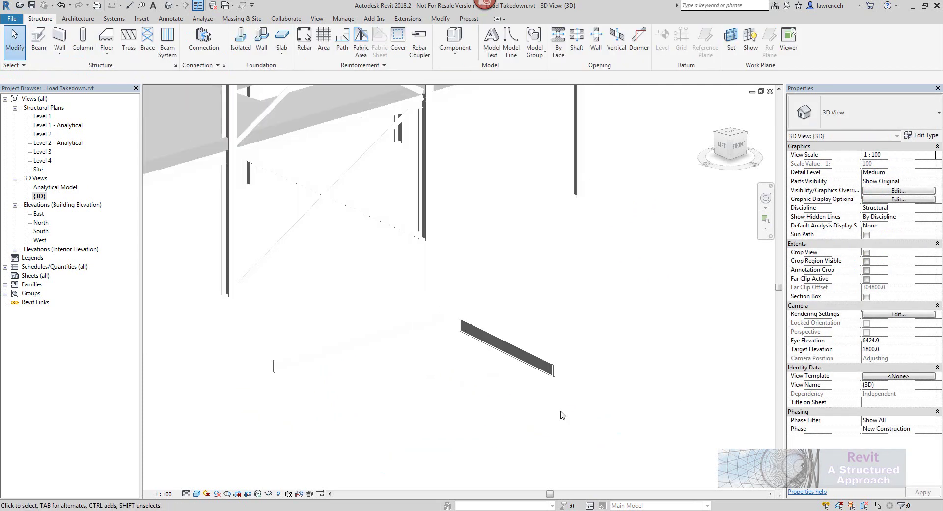
{"action": "middle_click_drag", "start_coordinate": [521, 403], "coordinate": [536, 406]}
Turn on Analytical Nodes in the Analytical Model view's Visibility/Graphics and reframe the model.
{"action": "double_click", "coordinate": [69, 187]}
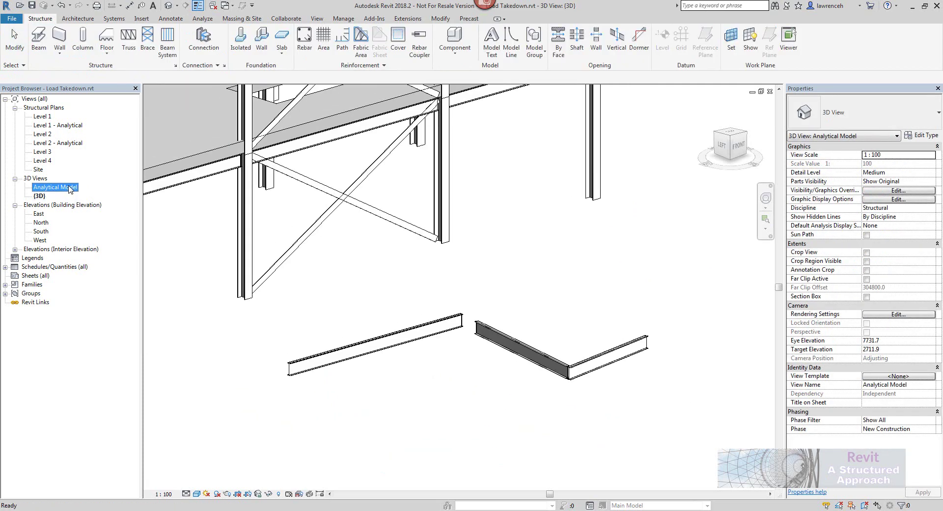
{"action": "scroll", "coordinate": [473, 399], "scroll_direction": "up", "scroll_amount": 5}
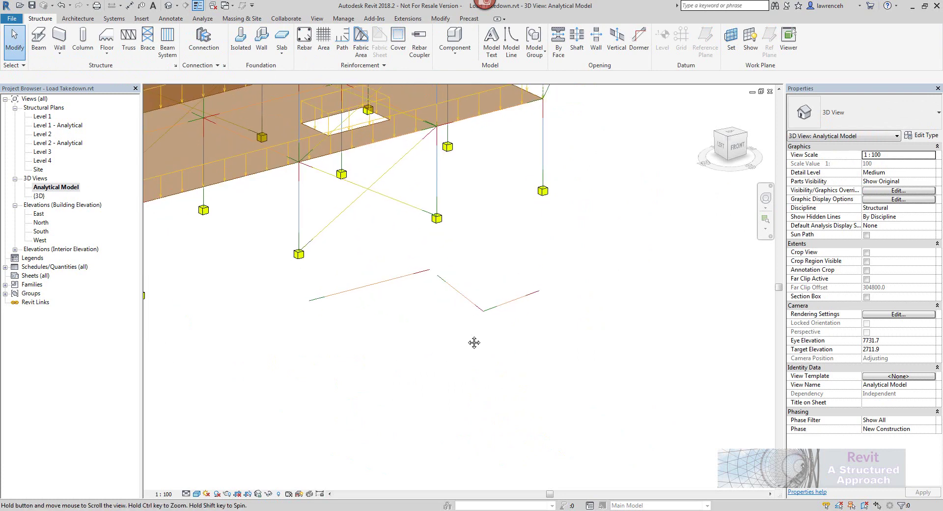
{"action": "key", "text": "v"}
{"action": "key", "text": "v"}
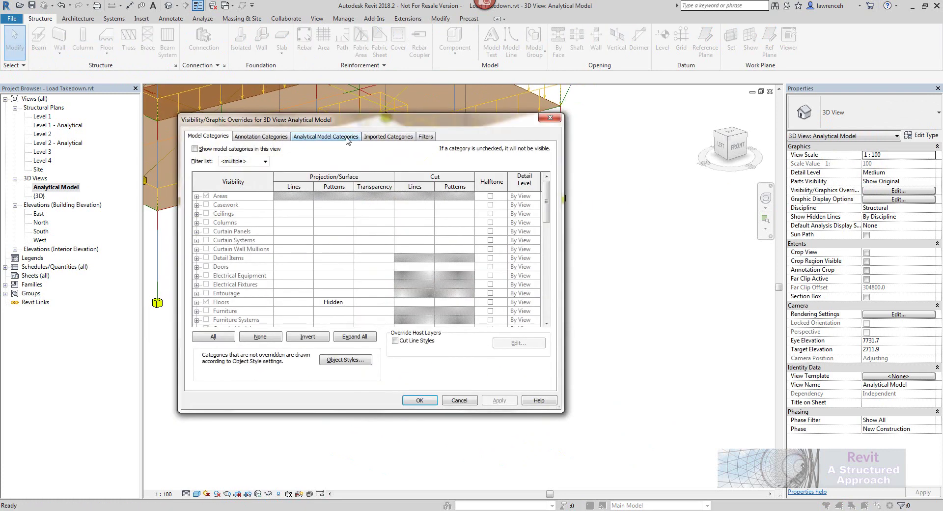
{"action": "left_click", "coordinate": [346, 139]}
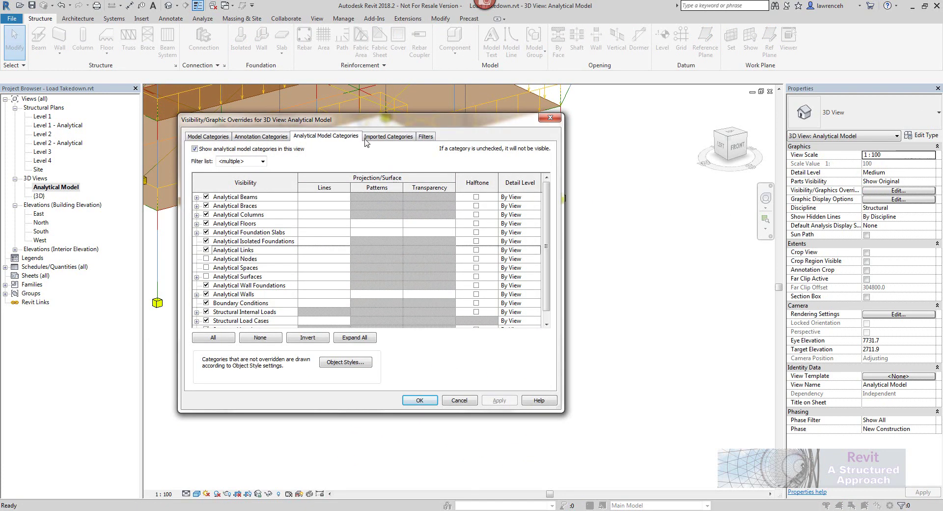
{"action": "left_click", "coordinate": [206, 258]}
{"action": "left_click", "coordinate": [409, 399]}
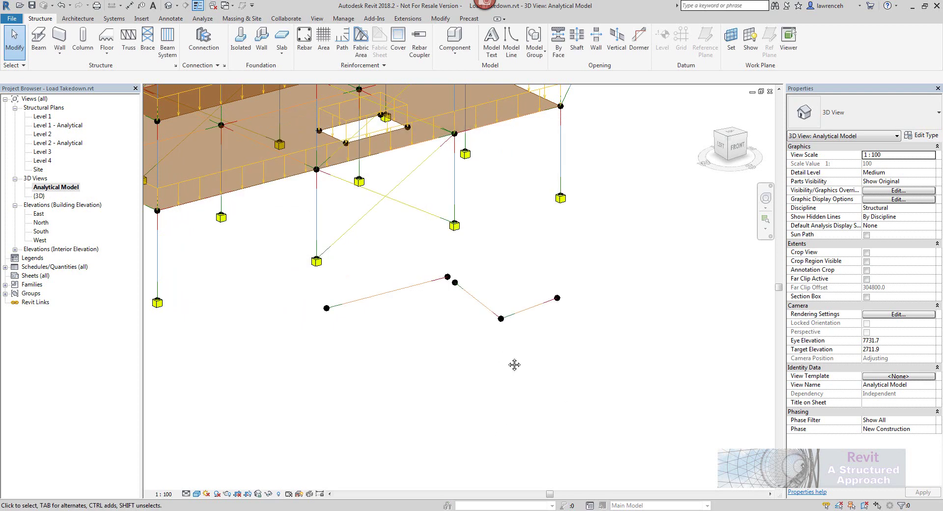
{"action": "middle_click_drag", "start_coordinate": [514, 364], "coordinate": [530, 375]}
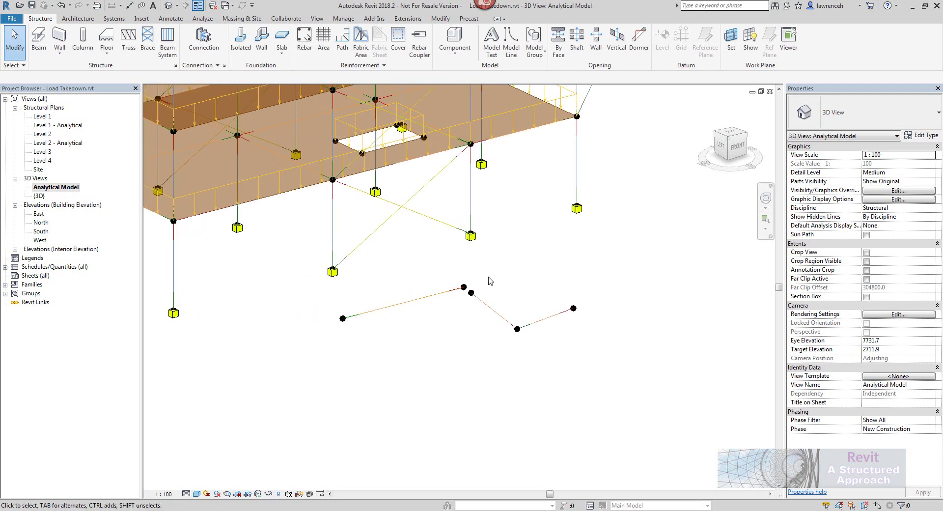
{"action": "scroll", "coordinate": [489, 279], "scroll_direction": "up", "scroll_amount": 5}
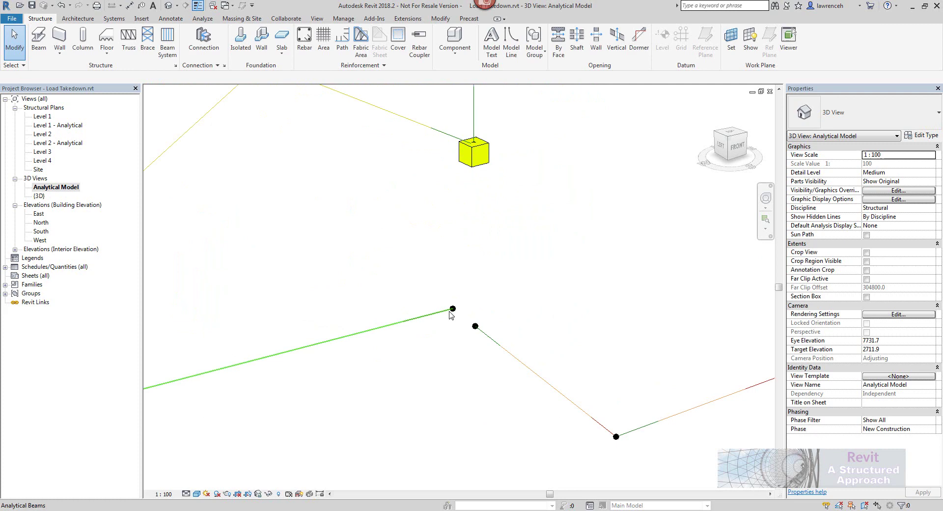
{"action": "scroll", "coordinate": [451, 308], "scroll_direction": "down", "scroll_amount": 6}
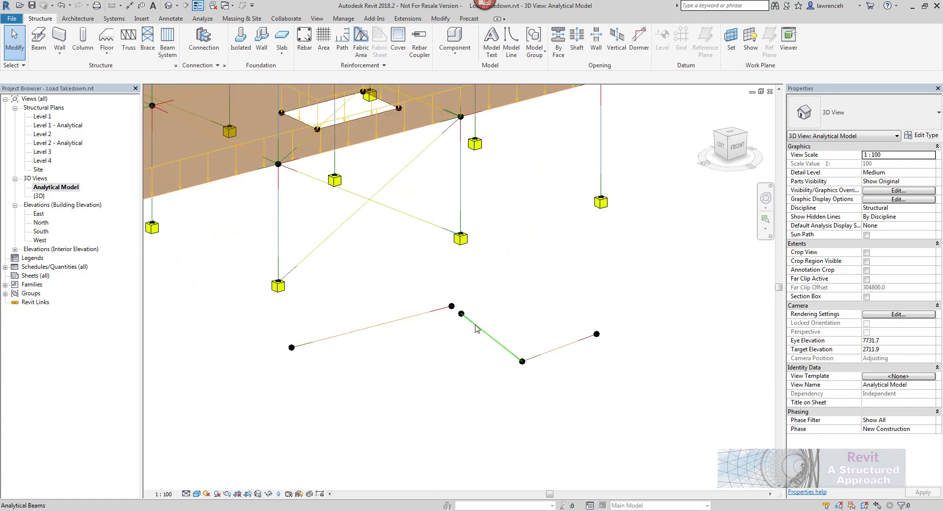
{"action": "middle_click_drag", "start_coordinate": [570, 333], "coordinate": [560, 370]}
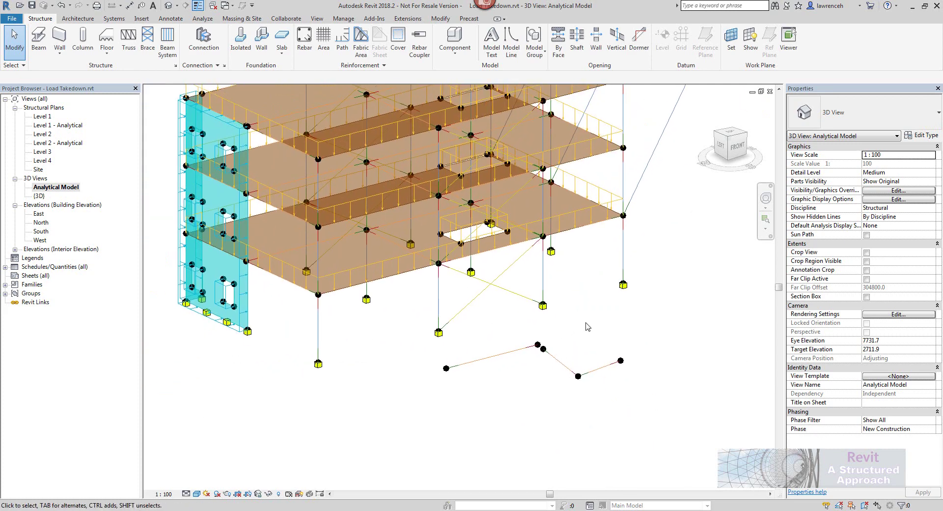
Add the Unconnected Analytical Nodes filter to the Analytical Model view's Visibility/Graphics.
{"action": "scroll", "coordinate": [600, 324], "scroll_direction": "down", "scroll_amount": 1}
{"action": "middle_click_drag", "start_coordinate": [600, 324], "coordinate": [577, 370]}
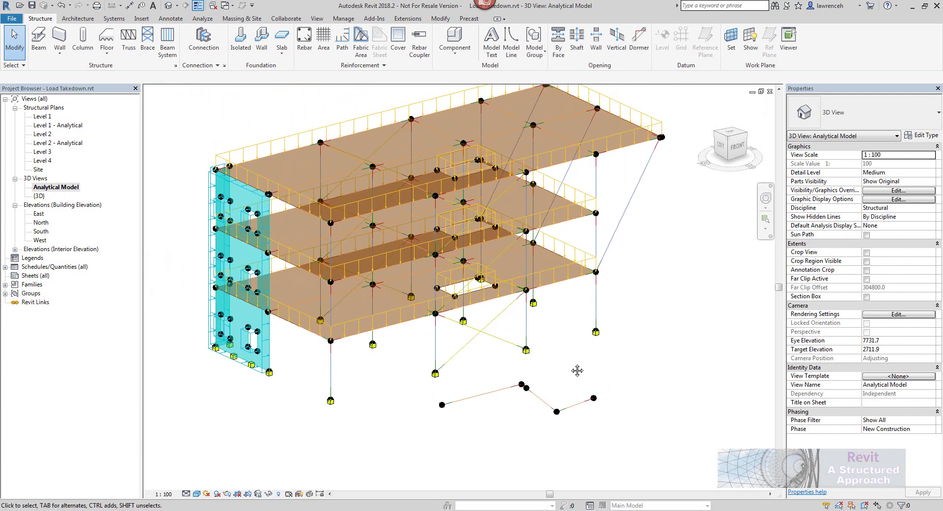
{"action": "key", "text": "v"}
{"action": "key", "text": "g"}
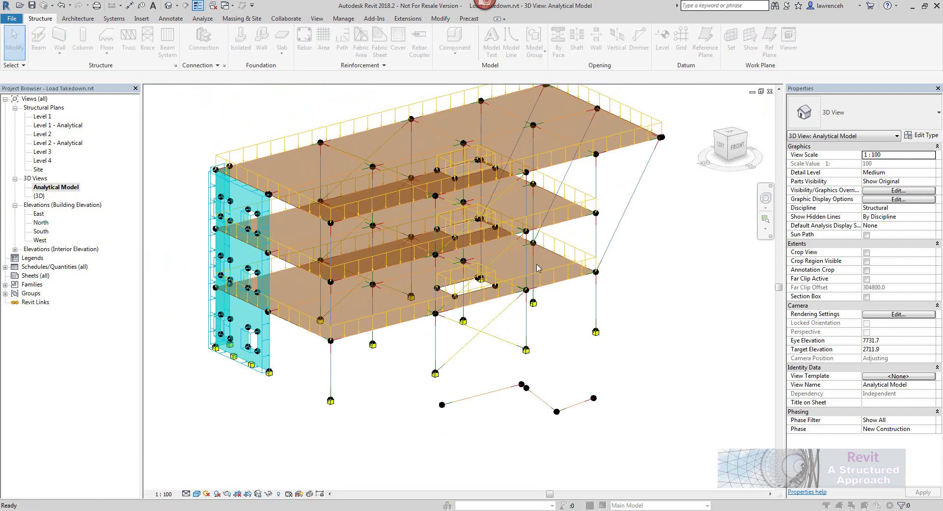
{"action": "left_click", "coordinate": [426, 135]}
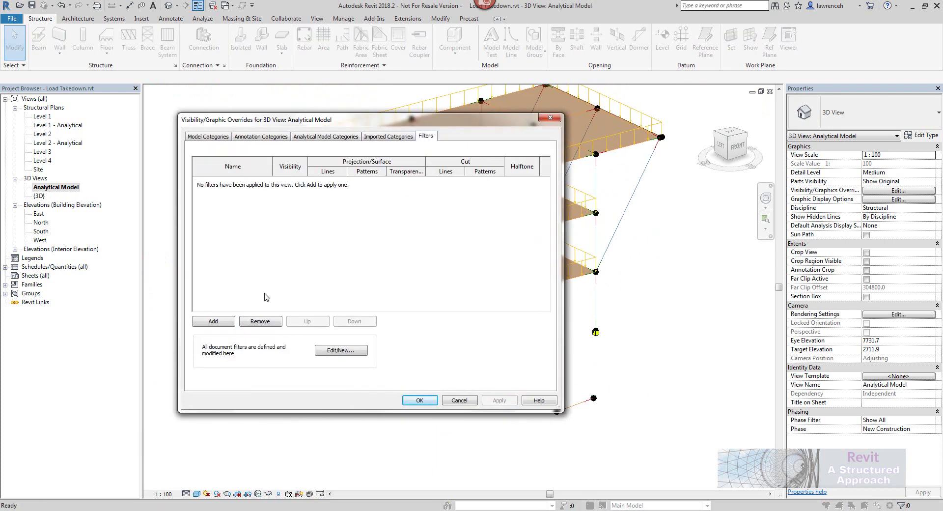
{"action": "left_click", "coordinate": [227, 321]}
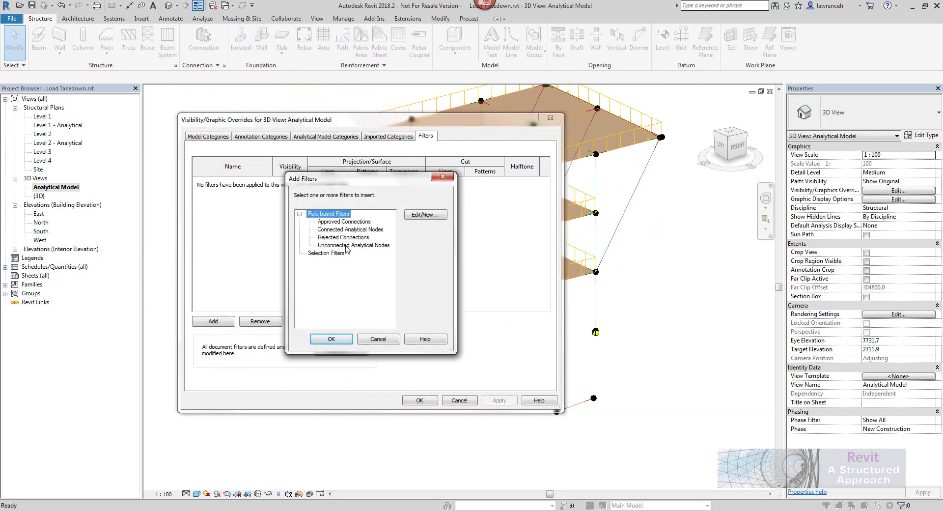
{"action": "left_click", "coordinate": [349, 245]}
{"action": "left_click", "coordinate": [329, 339]}
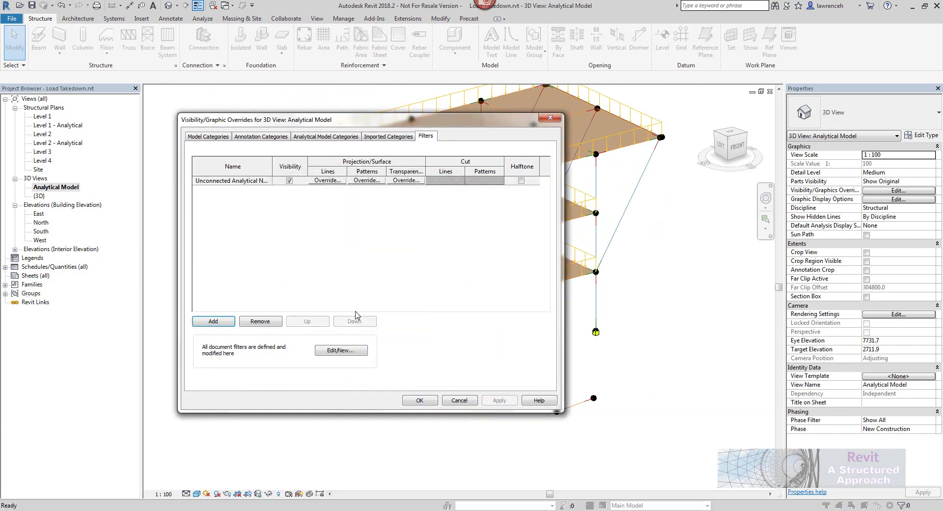
Override the filter's line colour to Red and apply the visibility changes.
{"action": "left_click", "coordinate": [339, 180]}
{"action": "left_click", "coordinate": [417, 260]}
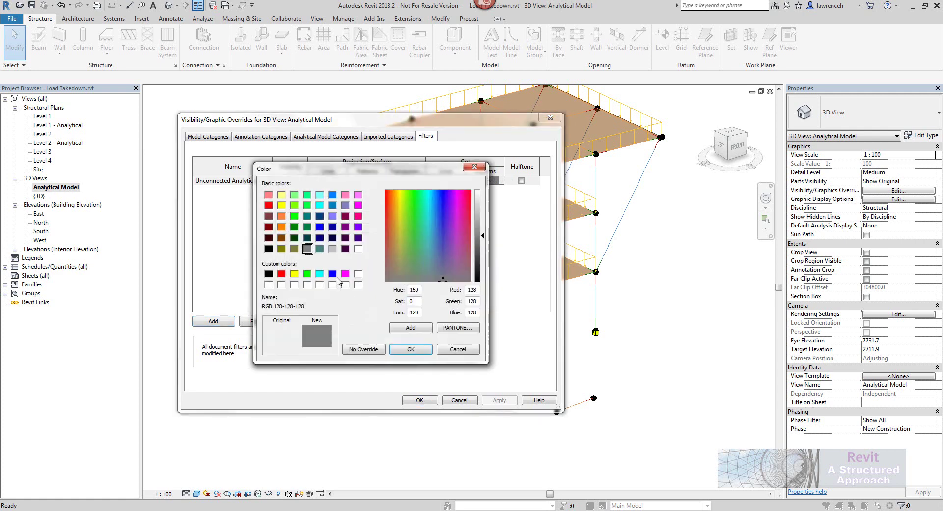
{"action": "left_click", "coordinate": [281, 274]}
{"action": "left_click", "coordinate": [410, 348]}
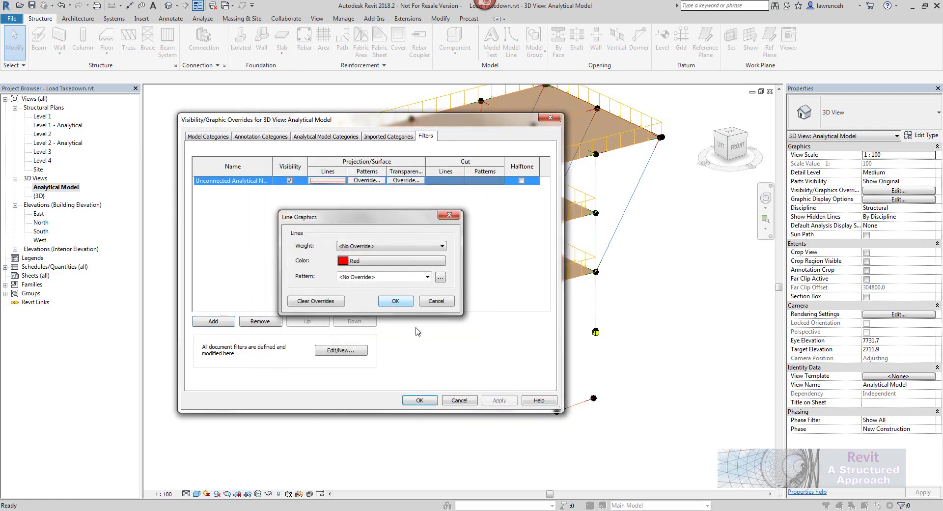
{"action": "left_click", "coordinate": [395, 300]}
{"action": "left_click", "coordinate": [420, 399]}
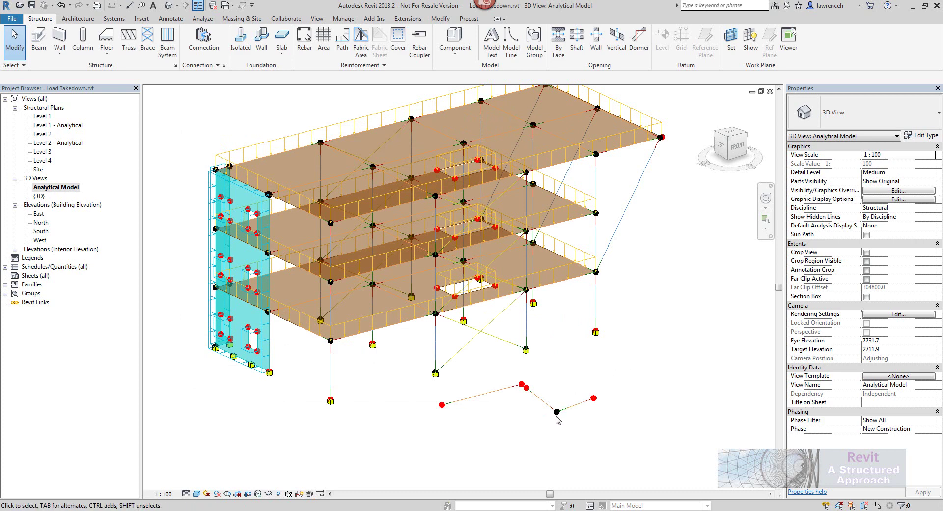
In the {3D} view, crossing-select and delete the two loose beams below the building.
{"action": "scroll", "coordinate": [556, 416], "scroll_direction": "up", "scroll_amount": 5}
{"action": "scroll", "coordinate": [558, 399], "scroll_direction": "down", "scroll_amount": 4}
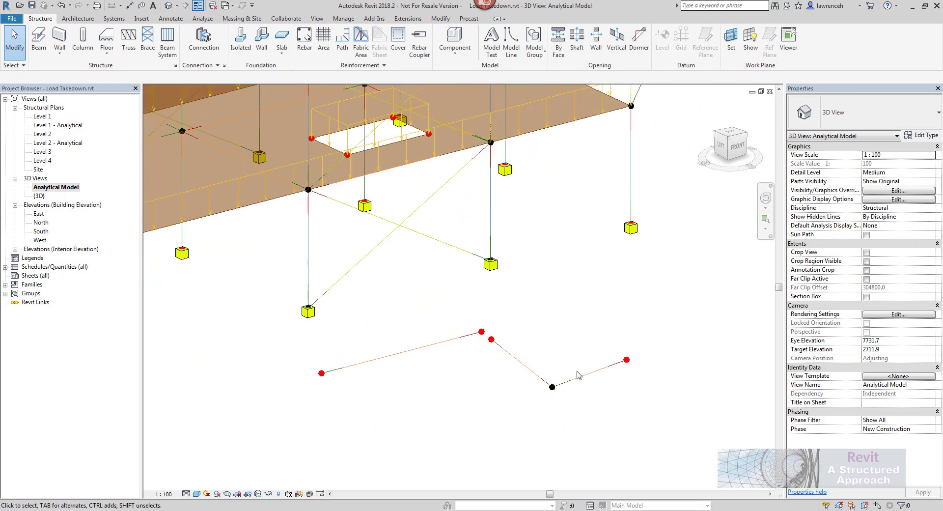
{"action": "scroll", "coordinate": [578, 375], "scroll_direction": "down", "scroll_amount": 4}
{"action": "middle_click_drag", "start_coordinate": [577, 375], "coordinate": [547, 400], "text": "shift"}
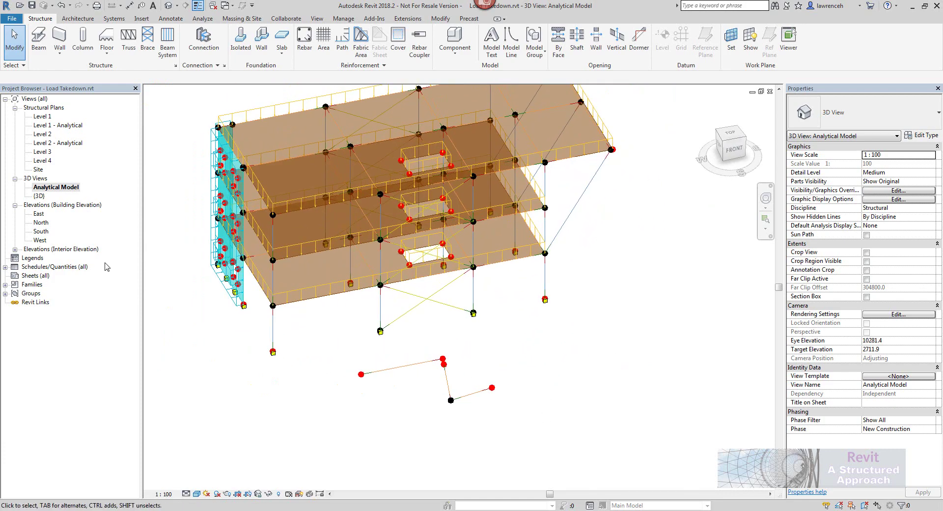
{"action": "double_click", "coordinate": [39, 196]}
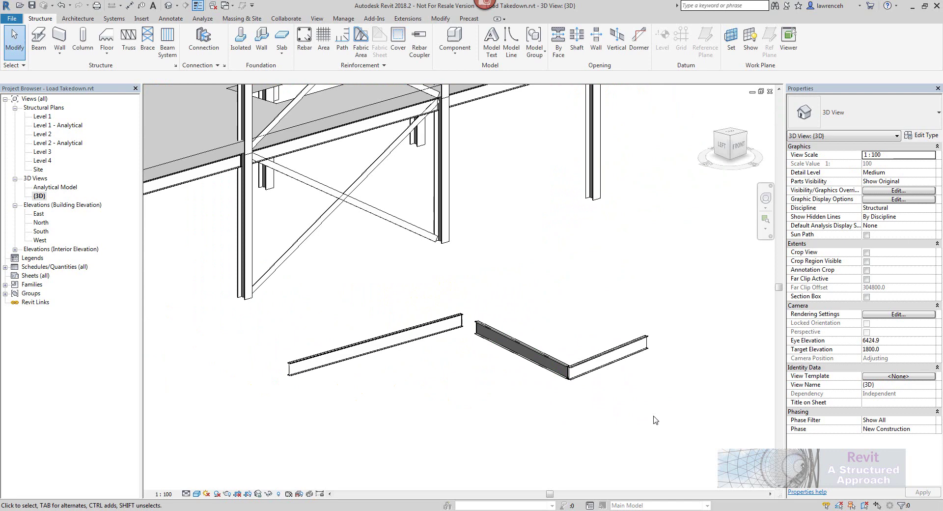
{"action": "left_click_drag", "start_coordinate": [654, 415], "coordinate": [368, 300]}
{"action": "key", "text": "Delete"}
Return to the Analytical Model view and orbit to check the remaining frame.
{"action": "scroll", "coordinate": [457, 349], "scroll_direction": "down", "scroll_amount": 5}
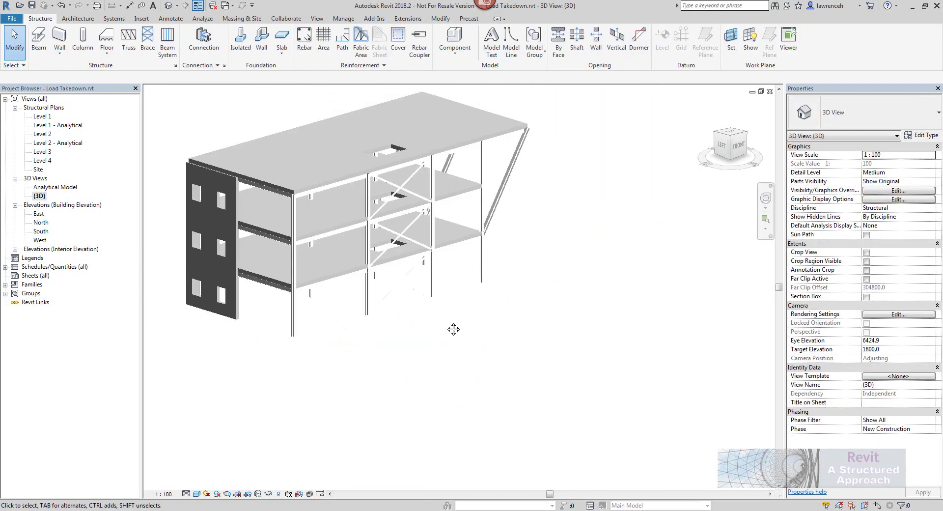
{"action": "double_click", "coordinate": [64, 187]}
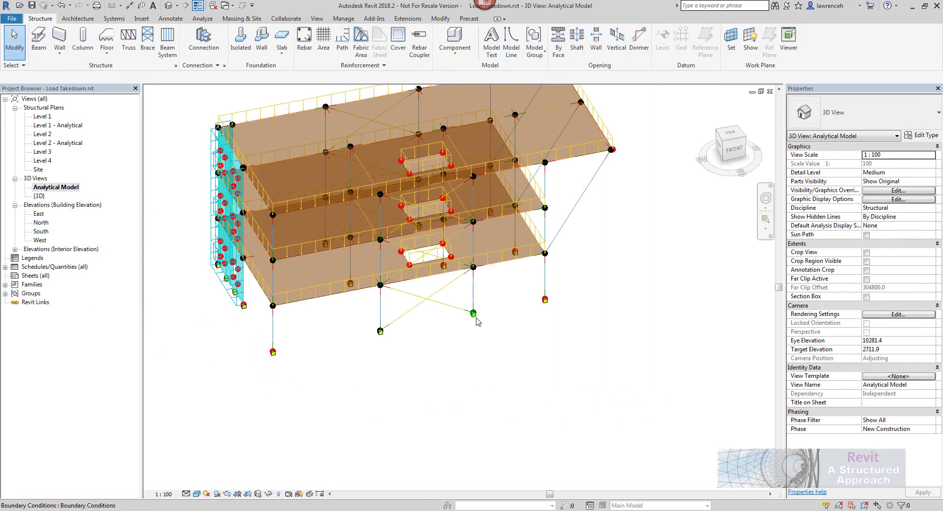
{"action": "middle_click_drag", "start_coordinate": [368, 154], "coordinate": [392, 140], "text": "shift"}
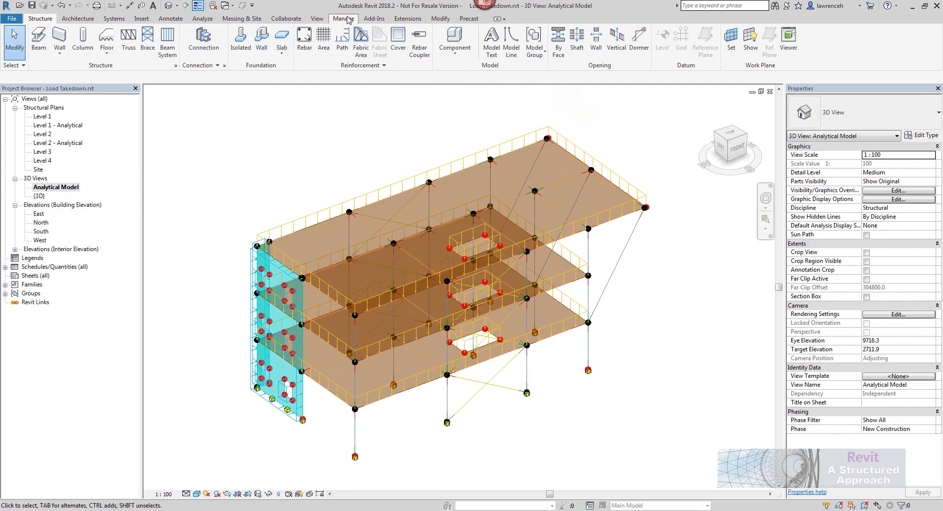
{"action": "left_click", "coordinate": [202, 18]}
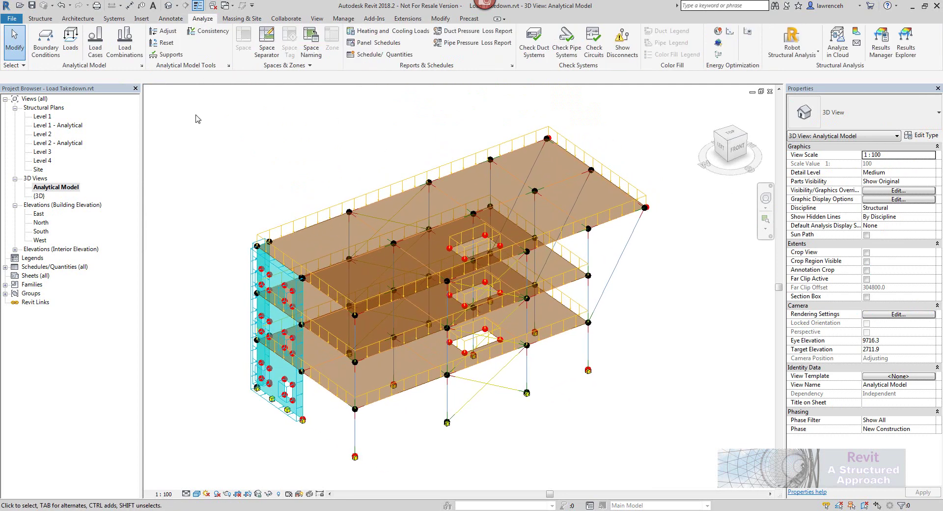
{"action": "left_click", "coordinate": [124, 40]}
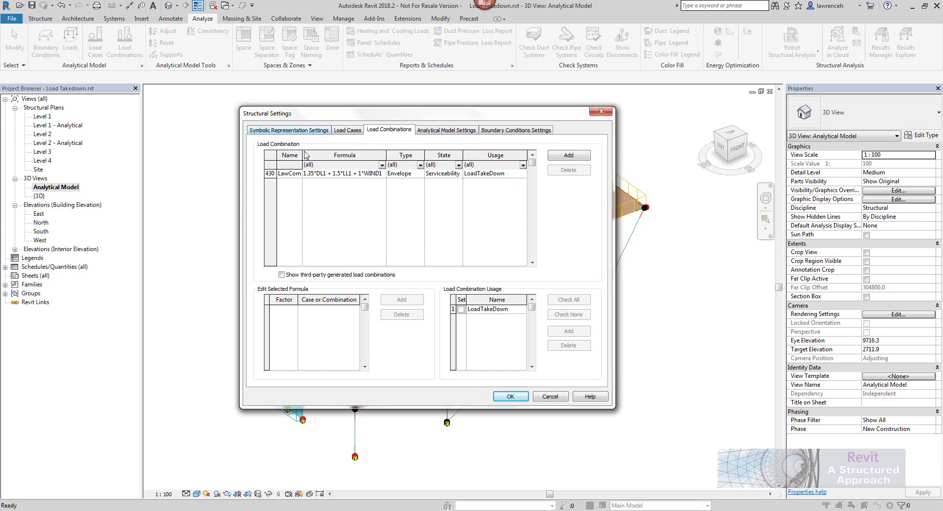
{"action": "left_click", "coordinate": [510, 398]}
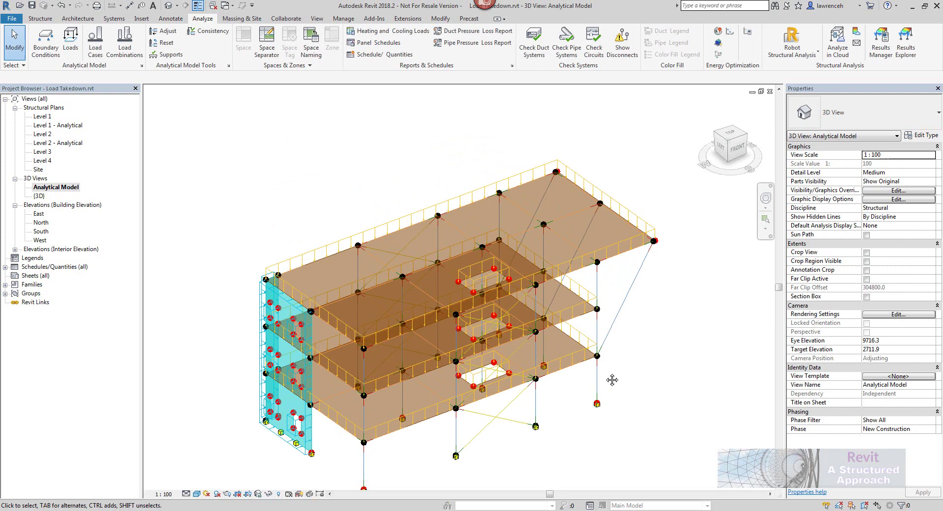
{"action": "middle_click_drag", "start_coordinate": [617, 323], "coordinate": [677, 275], "text": "shift"}
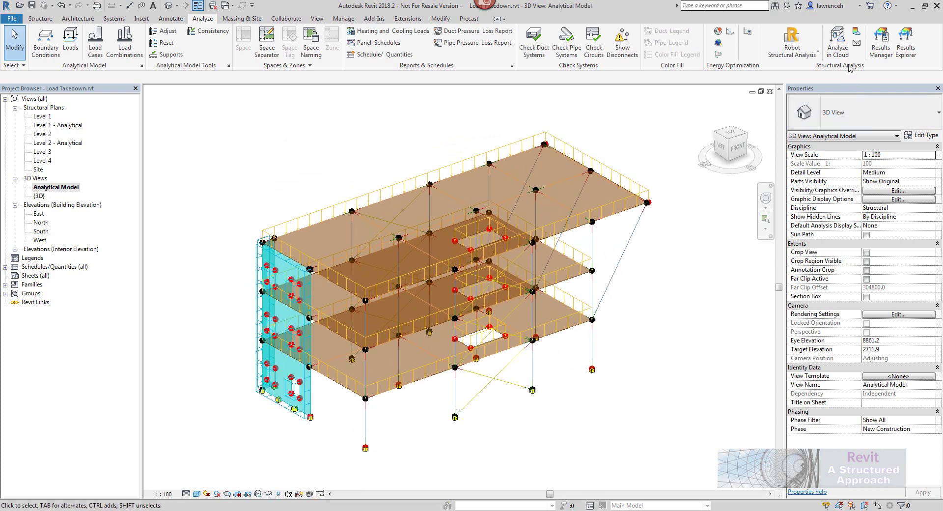
Set up a cloud analysis of the model with Gravity as the analysis type.
{"action": "left_click", "coordinate": [838, 43]}
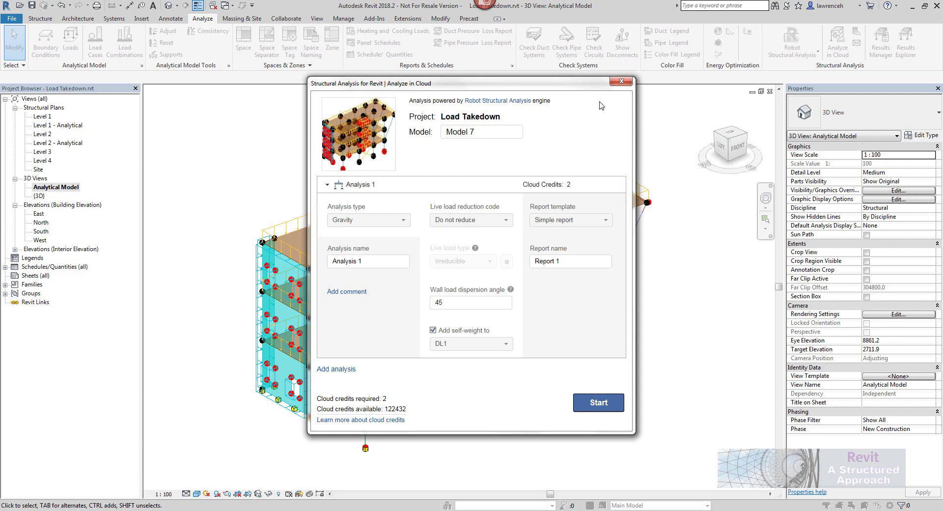
{"action": "left_click_drag", "start_coordinate": [552, 82], "coordinate": [494, 106]}
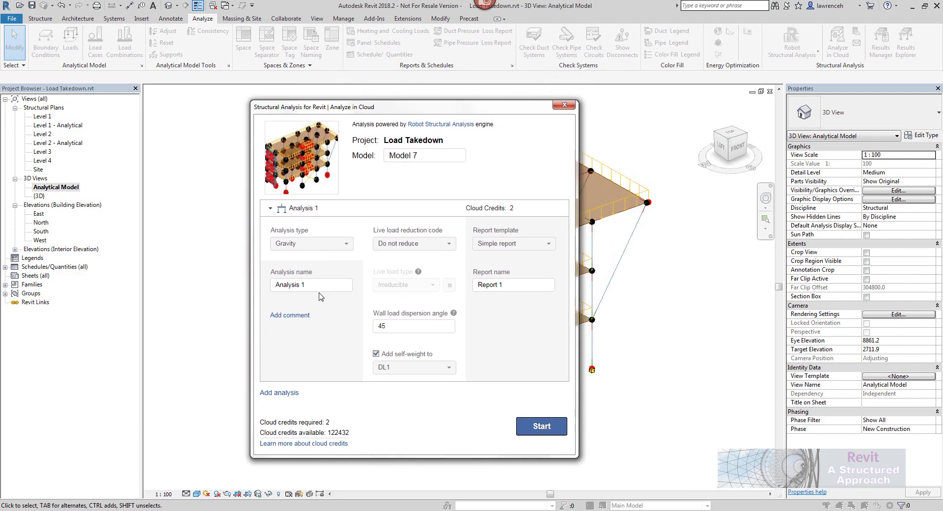
{"action": "left_click", "coordinate": [350, 243]}
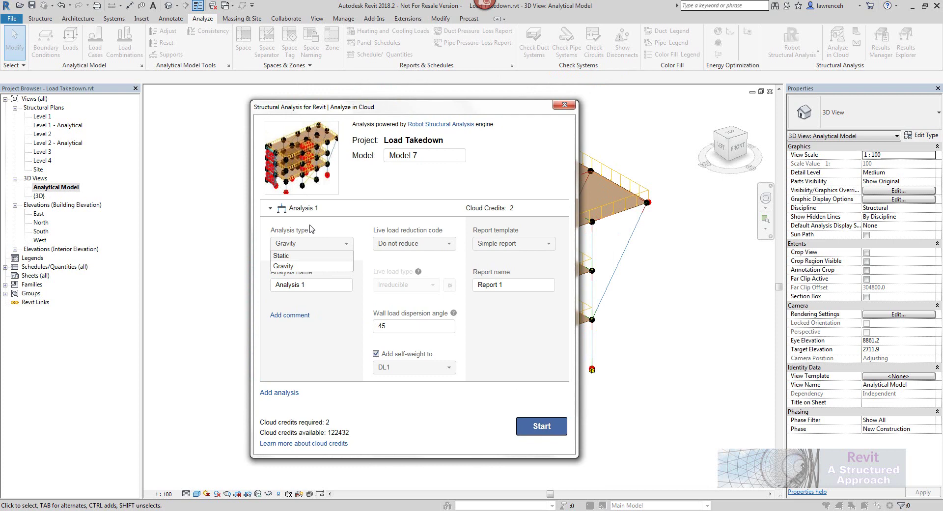
{"action": "left_click", "coordinate": [294, 267]}
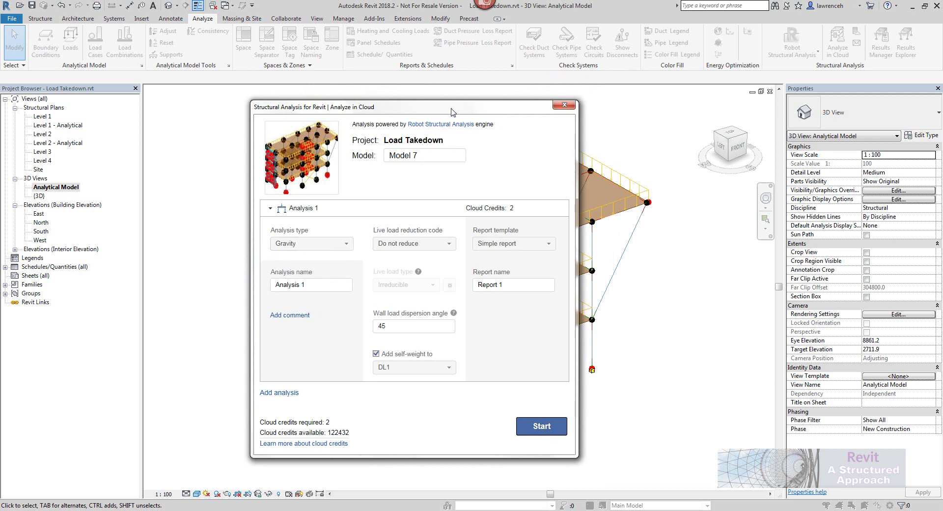
{"action": "left_click_drag", "start_coordinate": [451, 109], "coordinate": [449, 98]}
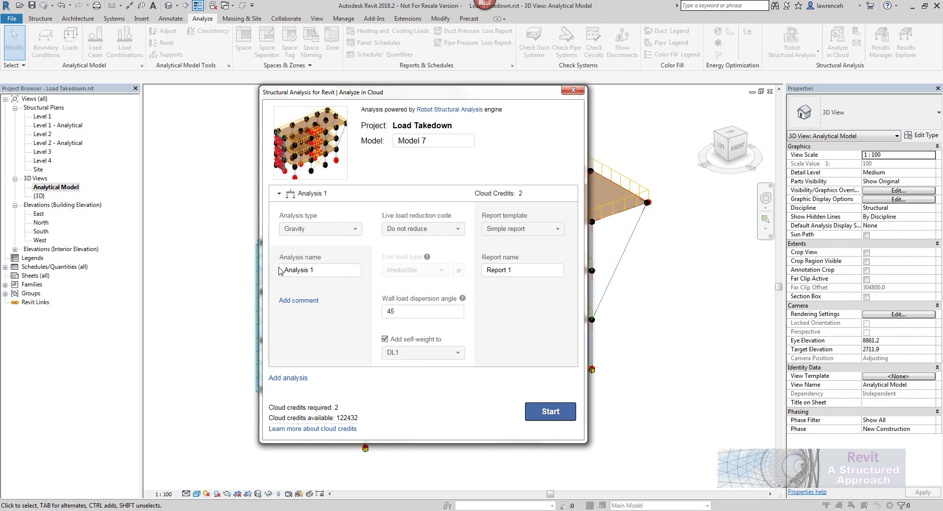
Name the analysis LOAD TAKE DOWN, keep the Simple report, and start it.
{"action": "key", "text": "ctrl+a"}
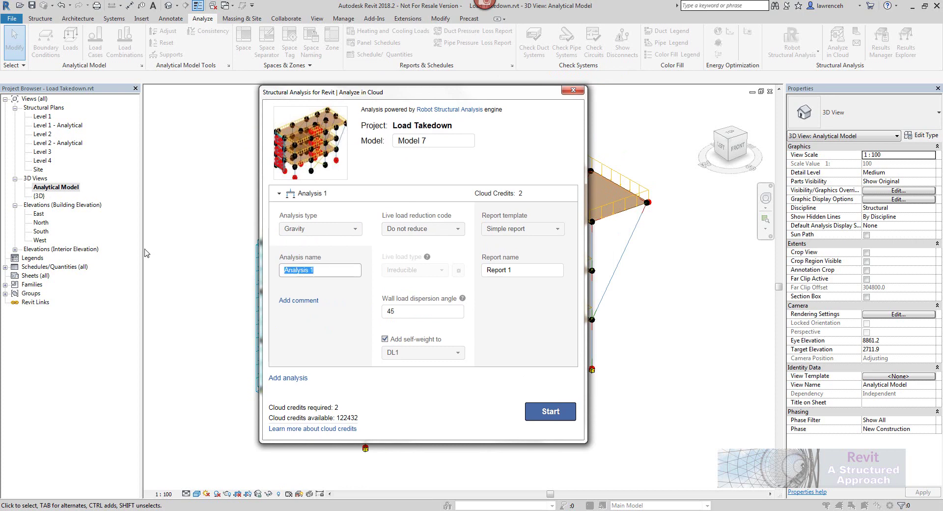
{"action": "type", "text": "LOAD TAKE DOEN"}
{"action": "key", "text": "BackSpace"}
{"action": "key", "text": "BackSpace"}
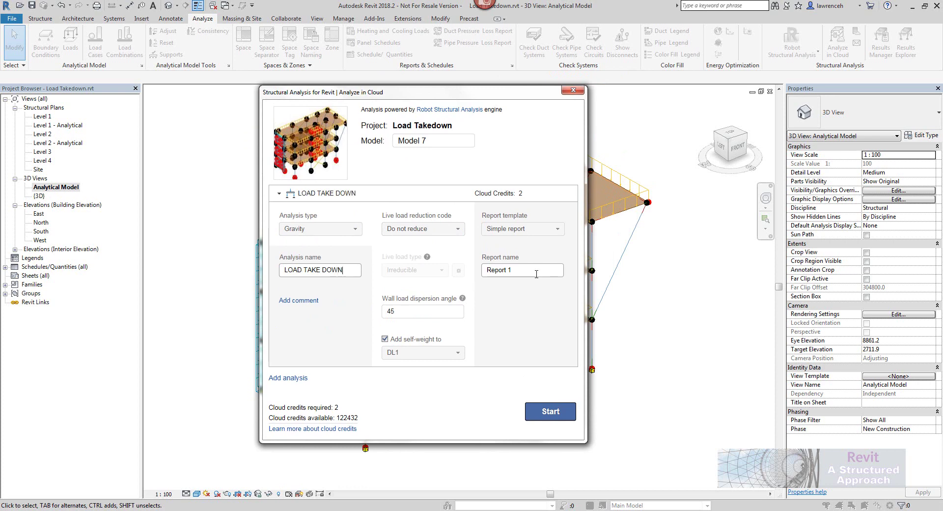
{"action": "left_click_drag", "start_coordinate": [535, 271], "coordinate": [442, 251]}
{"action": "left_click", "coordinate": [511, 230]}
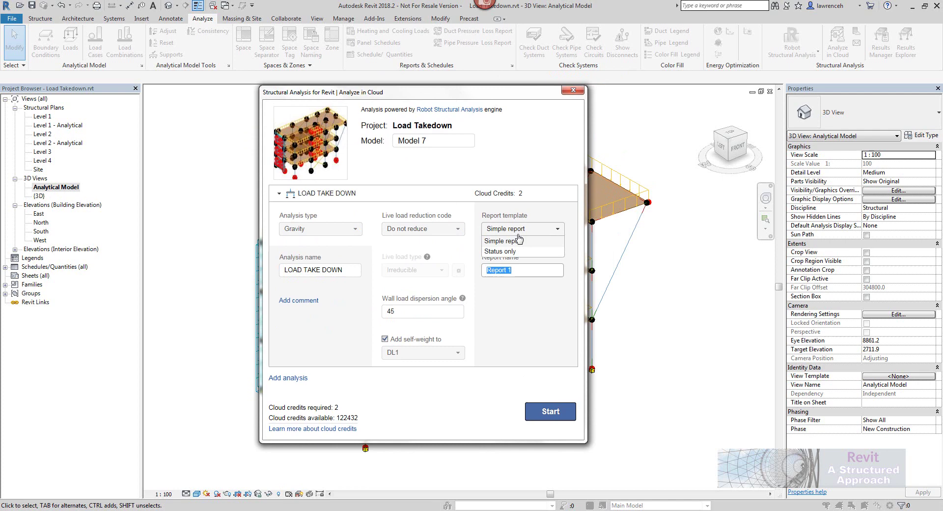
{"action": "left_click", "coordinate": [514, 241]}
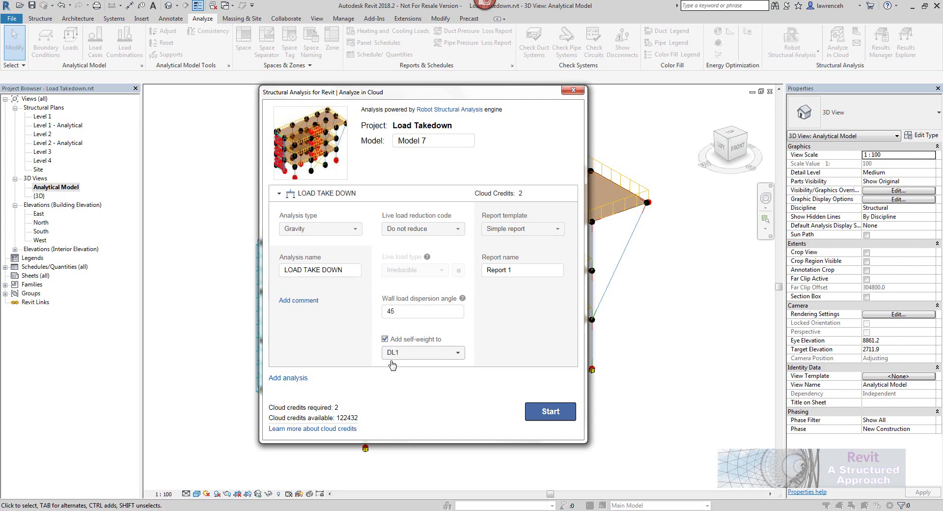
{"action": "left_click", "coordinate": [561, 418]}
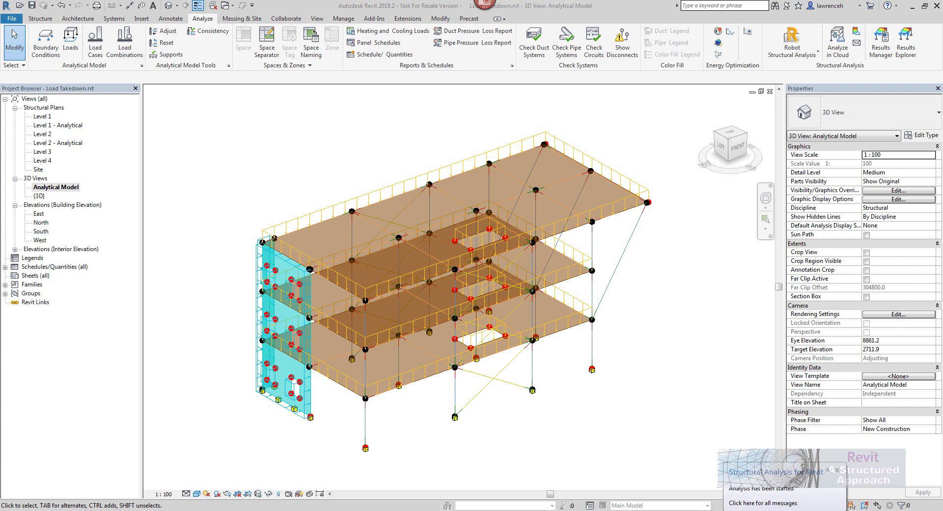
Open the Structural Analysis messages list showing the LOAD TAKE DOWN run status.
{"action": "left_click", "coordinate": [836, 474]}
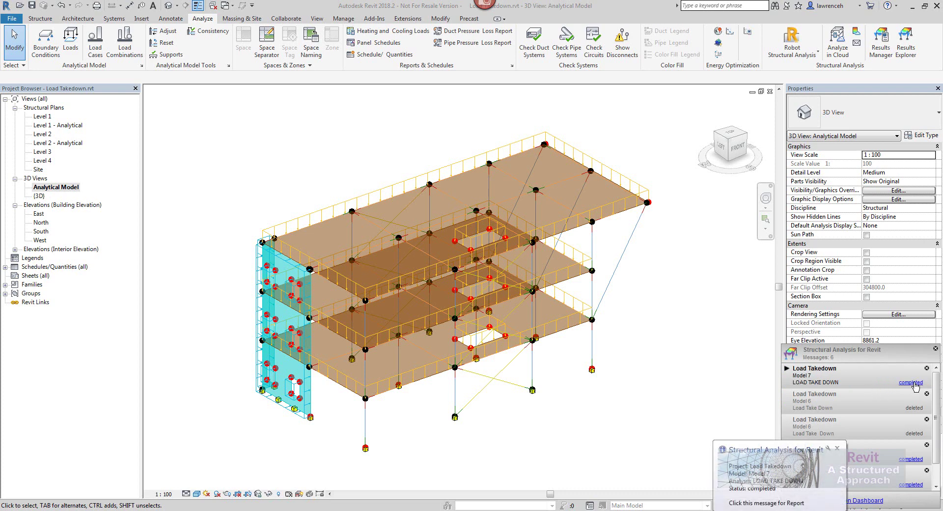
Open Model 7's completed LOAD TAKE DOWN analysis online in the 3D Structure Viewer.
{"action": "left_click", "coordinate": [912, 382]}
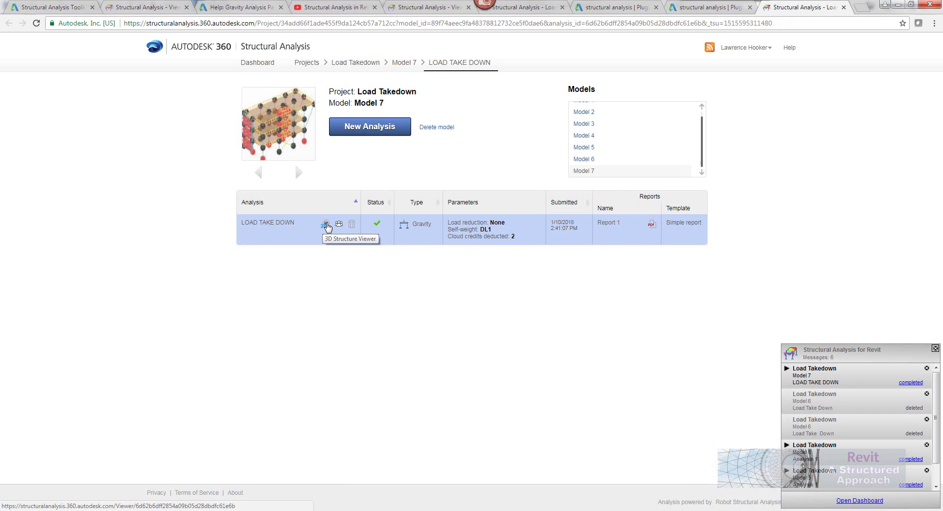
{"action": "left_click", "coordinate": [324, 224]}
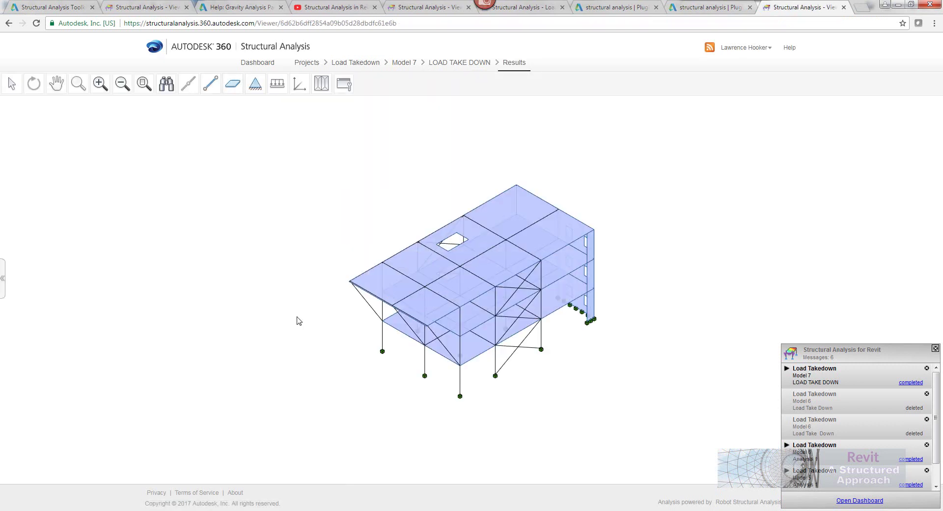
Show DL1 point reactions (891.01 kN, 188.68 kN) on the orbited 3D building frame.
{"action": "left_click_drag", "start_coordinate": [483, 317], "coordinate": [878, 273]}
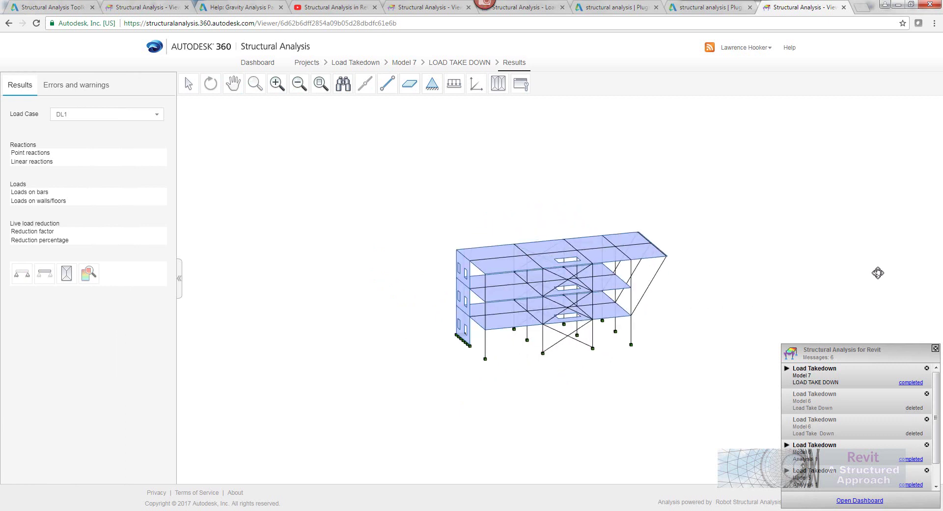
{"action": "scroll", "coordinate": [616, 331], "scroll_direction": "up", "scroll_amount": 5}
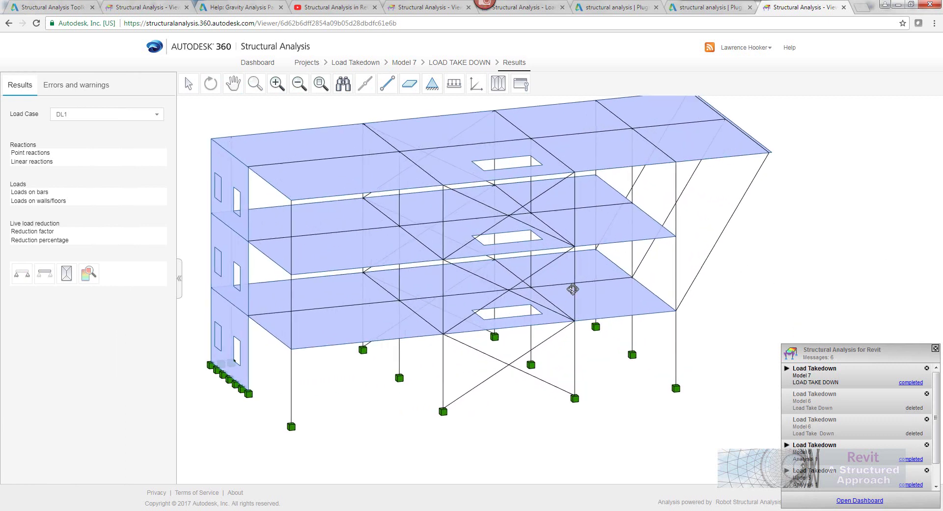
{"action": "left_click_drag", "start_coordinate": [572, 288], "coordinate": [539, 287]}
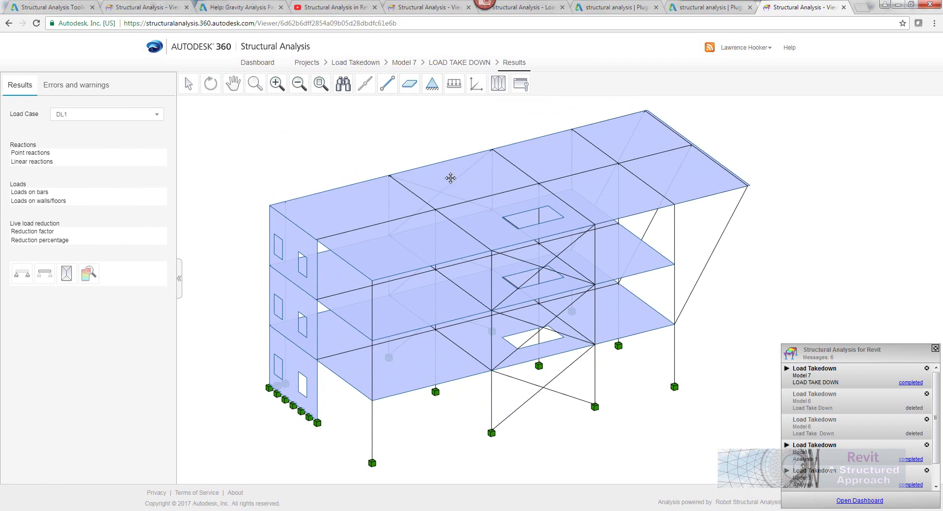
{"action": "left_click", "coordinate": [29, 154]}
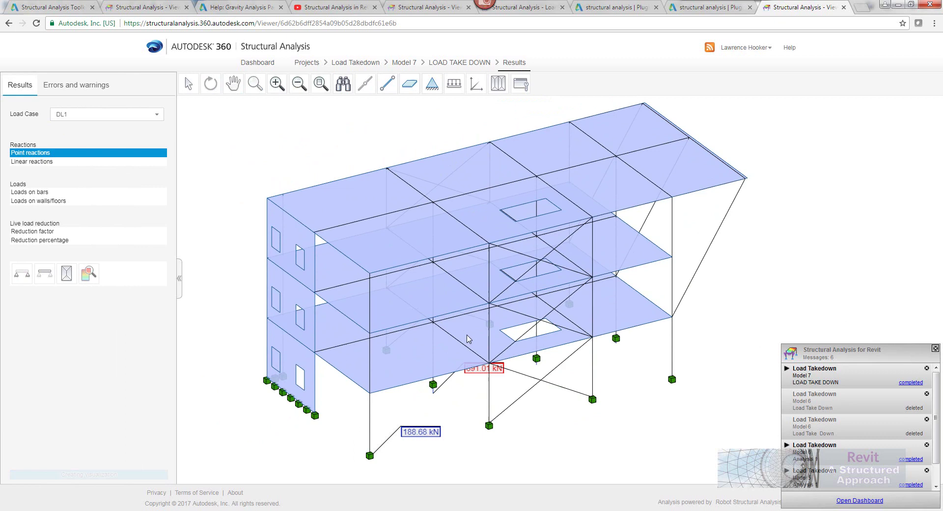
{"action": "left_click_drag", "start_coordinate": [468, 339], "coordinate": [489, 379]}
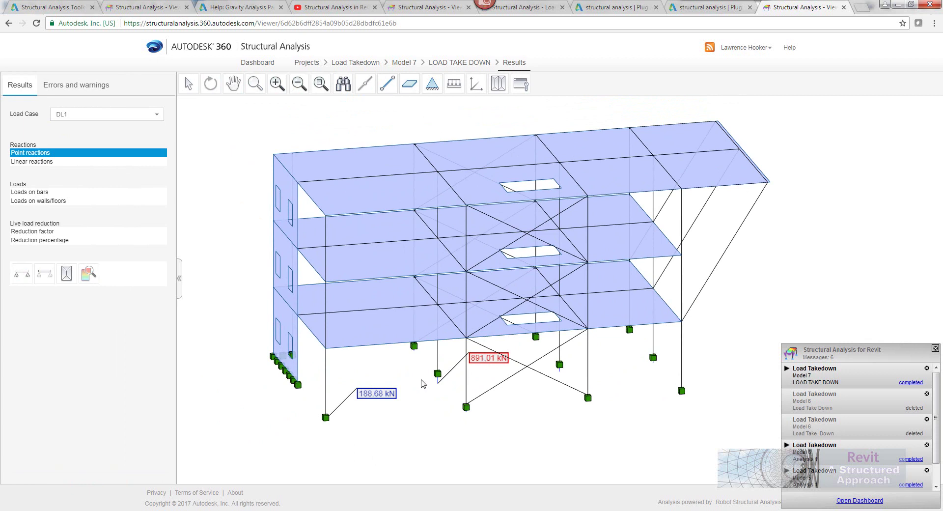
Set result labels to Local extremes in the display settings, keeping the current load case.
{"action": "left_click", "coordinate": [521, 93]}
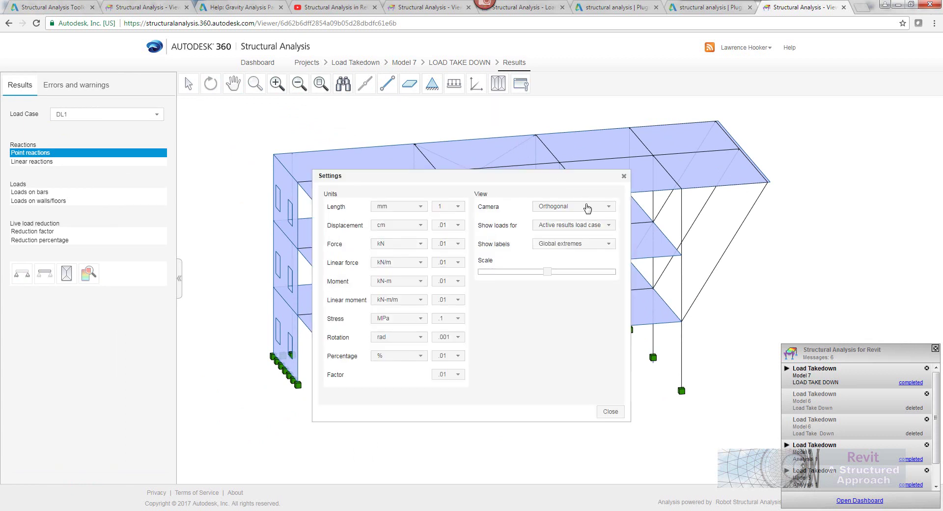
{"action": "left_click", "coordinate": [605, 225]}
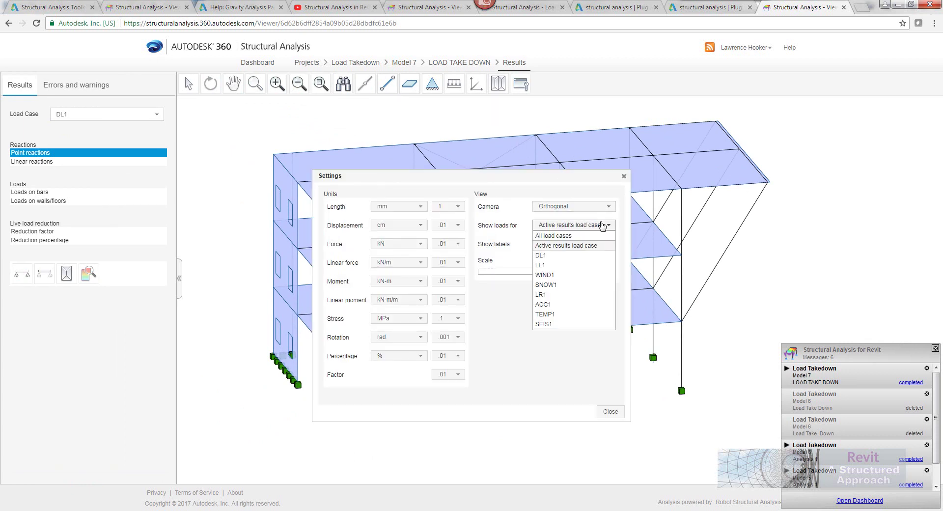
{"action": "left_click", "coordinate": [602, 225]}
{"action": "left_click", "coordinate": [588, 244]}
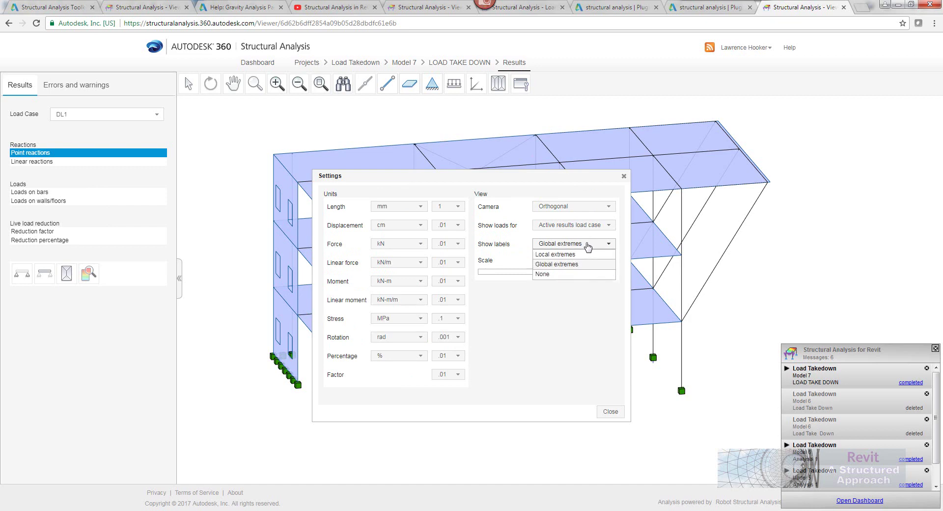
{"action": "left_click", "coordinate": [551, 255]}
{"action": "left_click", "coordinate": [610, 411]}
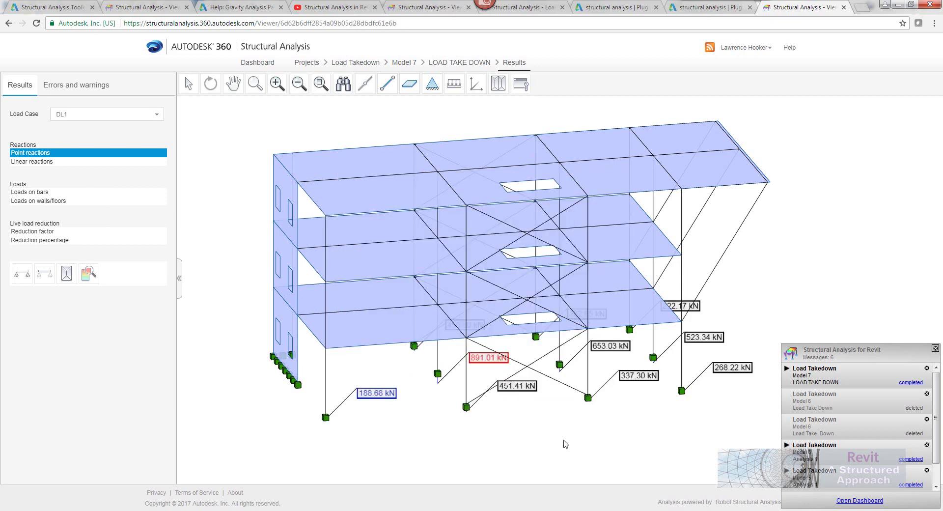
Orbit the DL1 frame and clear the point reaction labels and bar load diagrams.
{"action": "left_click_drag", "start_coordinate": [566, 444], "coordinate": [608, 416]}
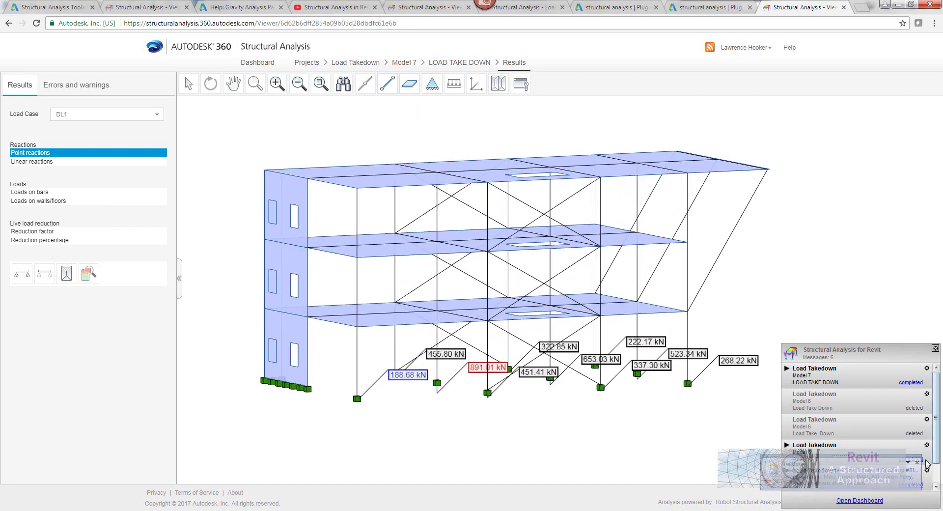
{"action": "left_click_drag", "start_coordinate": [507, 434], "coordinate": [427, 295]}
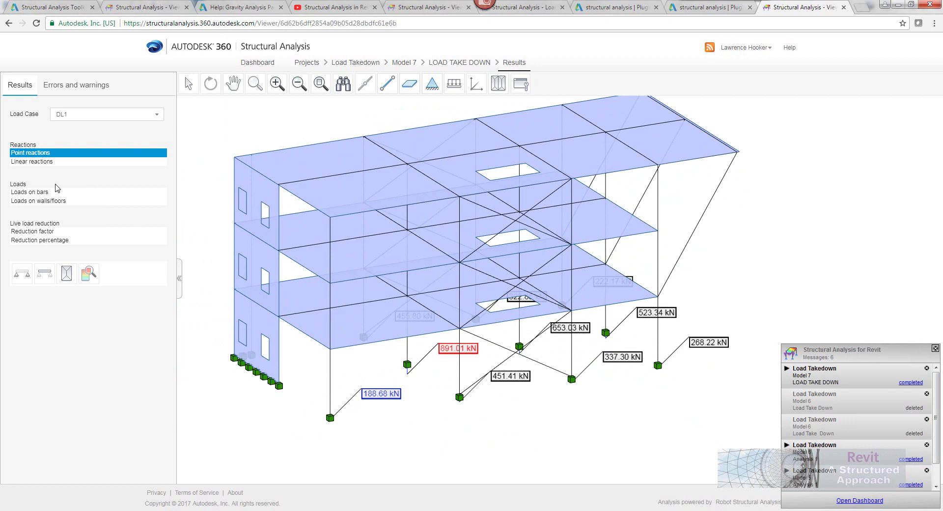
{"action": "left_click", "coordinate": [38, 155]}
{"action": "left_click", "coordinate": [43, 194]}
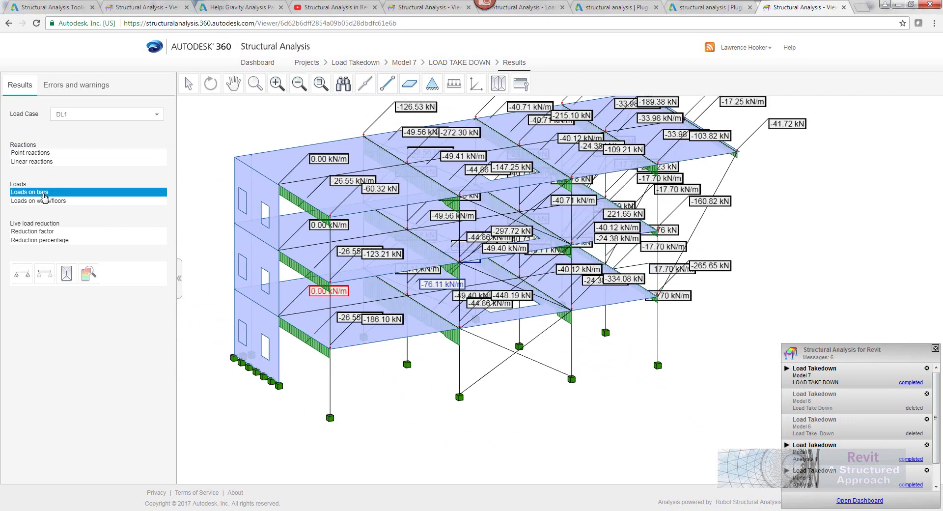
{"action": "left_click", "coordinate": [44, 193]}
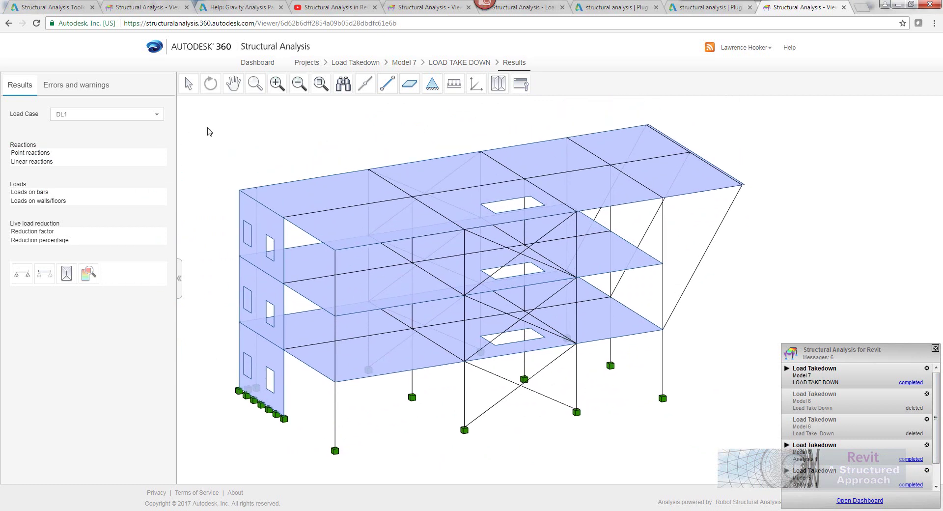
Switch the results to load case LL1, briefly showing then hiding point reaction values.
{"action": "left_click", "coordinate": [157, 116]}
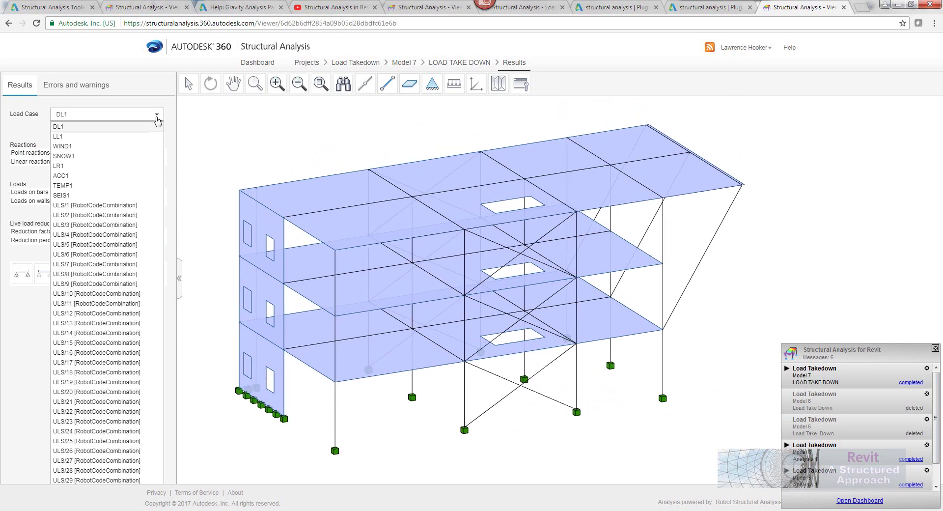
{"action": "left_click", "coordinate": [82, 137]}
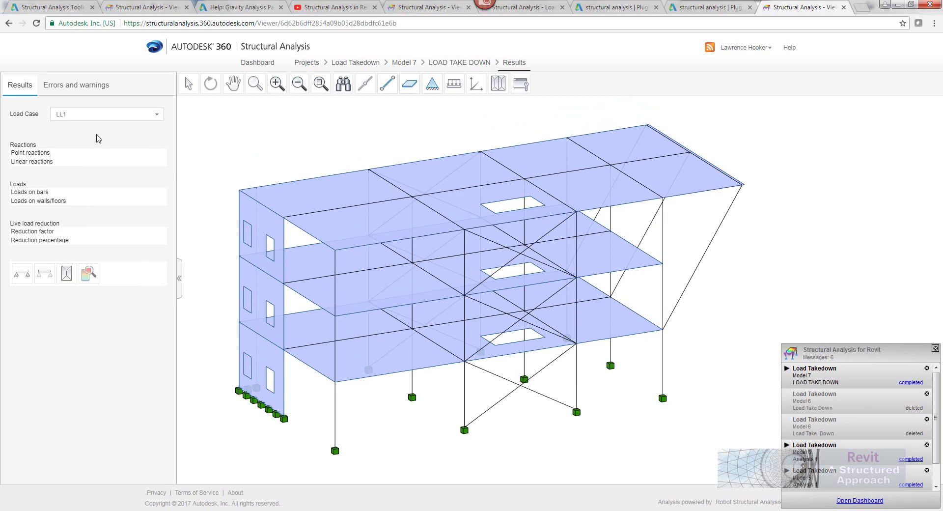
{"action": "left_click", "coordinate": [40, 154]}
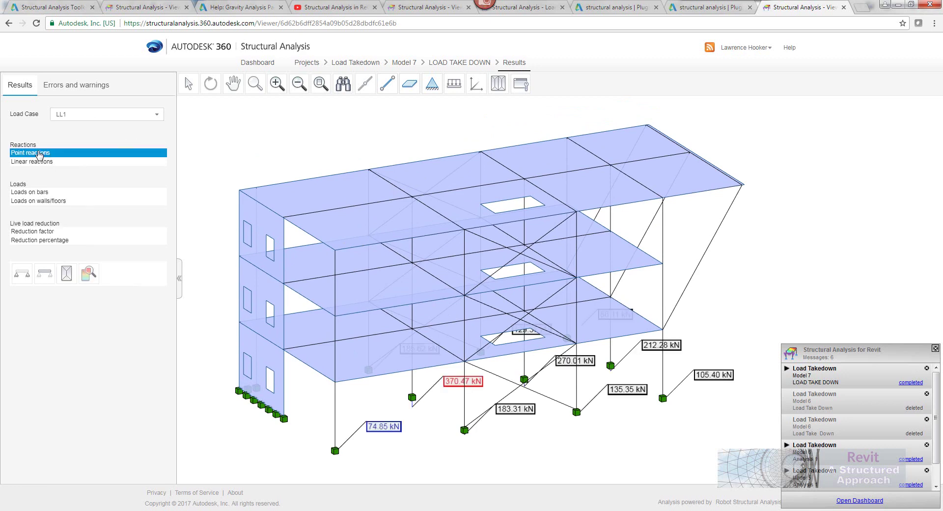
{"action": "left_click", "coordinate": [39, 155]}
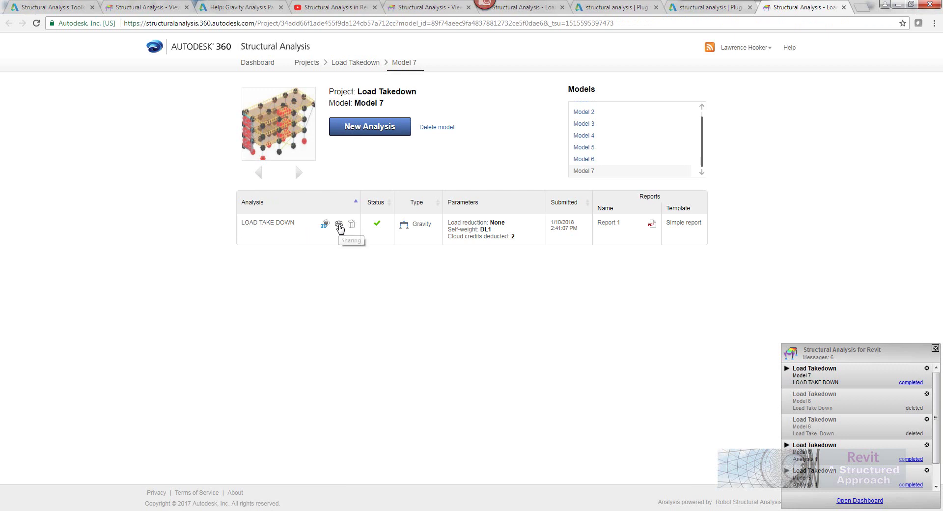
Review the LOAD TAKE DOWN analysis sharing without adding anyone, then return to Revit.
{"action": "left_click", "coordinate": [339, 225]}
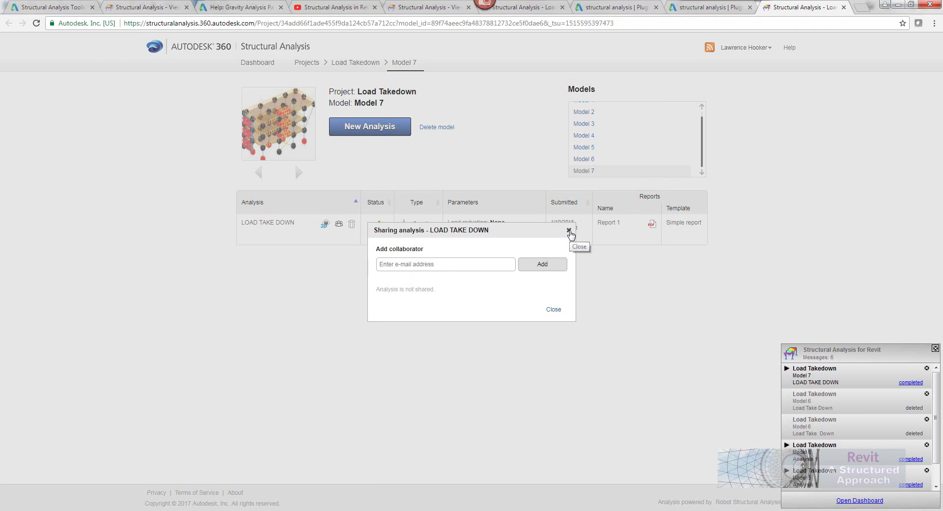
{"action": "left_click", "coordinate": [569, 231]}
{"action": "key", "text": "alt+Tab"}
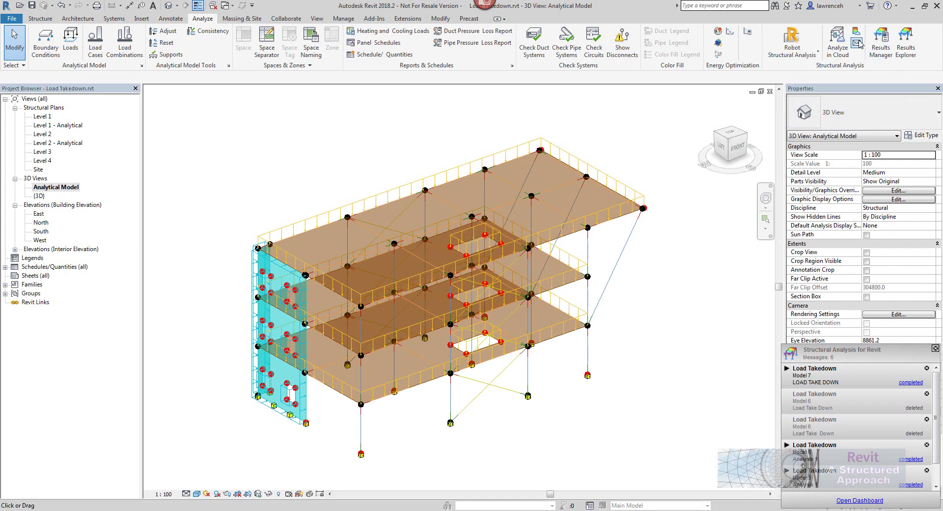
Download the Model 7 LOAD TAKE DOWN results package from the Results Manager and open it.
{"action": "left_click", "coordinate": [881, 42]}
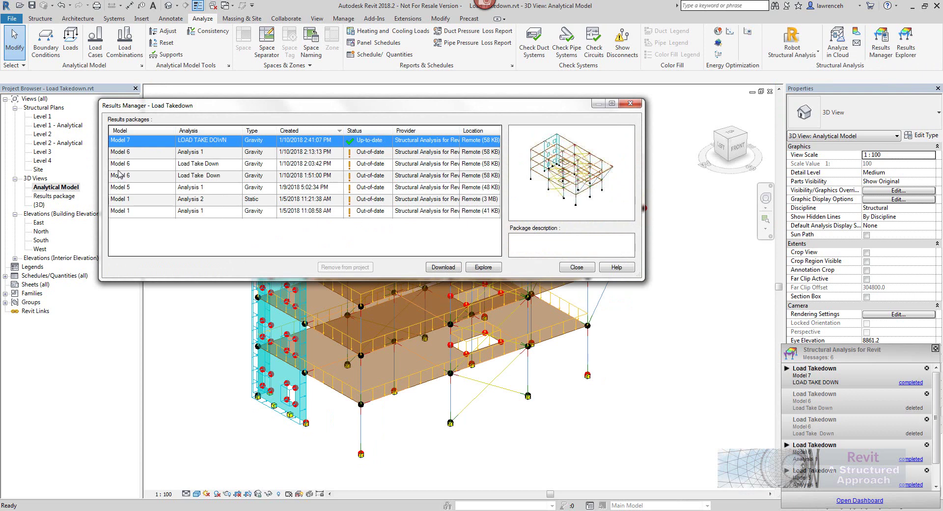
{"action": "left_click", "coordinate": [444, 267]}
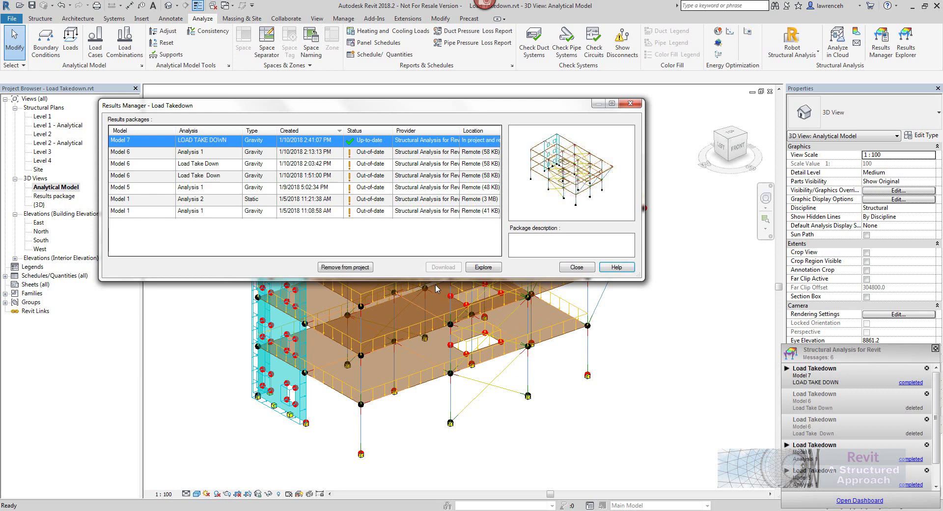
{"action": "left_click", "coordinate": [483, 268]}
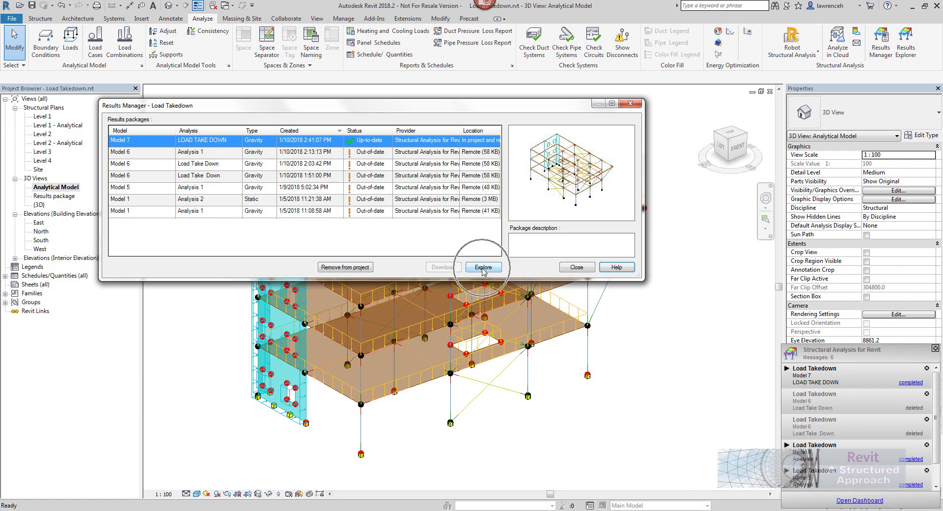
{"action": "left_click", "coordinate": [577, 267]}
In the Results Explorer, look at the Model 6 and Model 1 results, then settle on Model 7.
{"action": "left_click", "coordinate": [904, 42]}
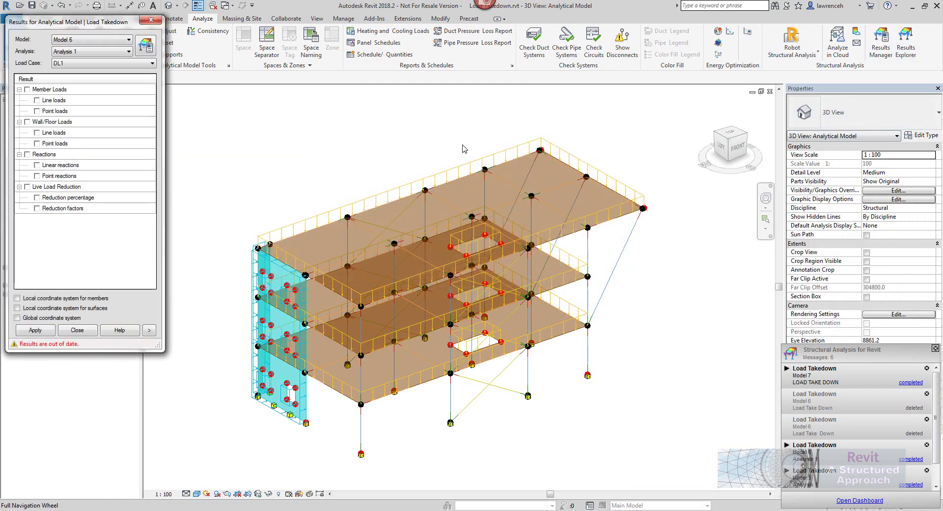
{"action": "left_click", "coordinate": [121, 43]}
{"action": "left_click", "coordinate": [98, 53]}
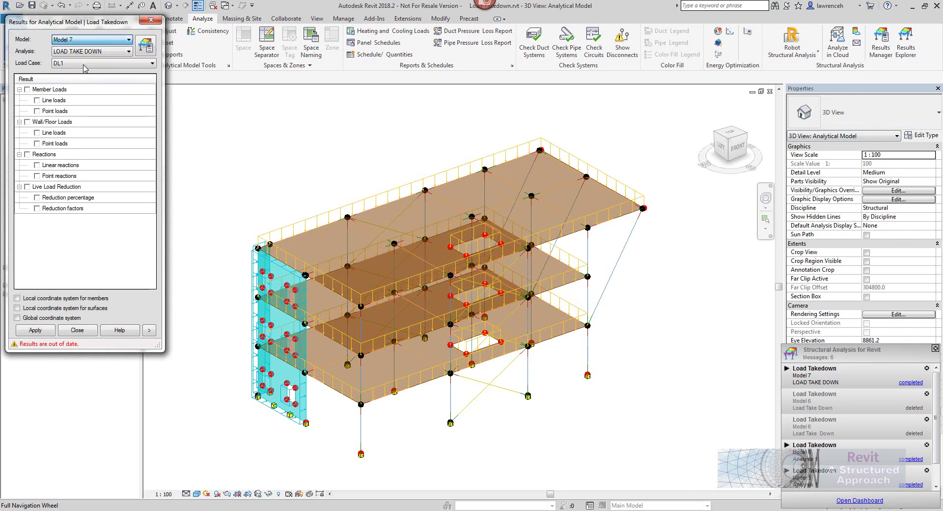
{"action": "left_click_drag", "start_coordinate": [107, 24], "coordinate": [116, 32]}
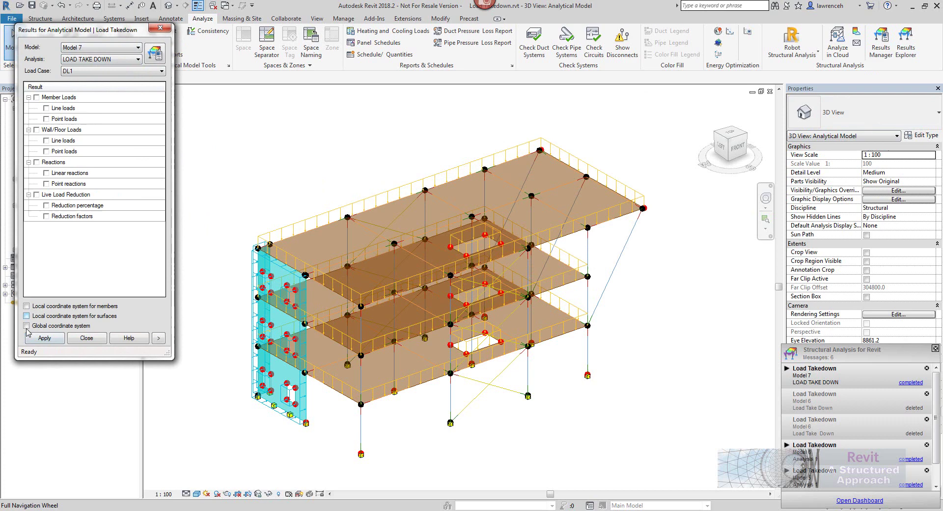
{"action": "left_click", "coordinate": [118, 47]}
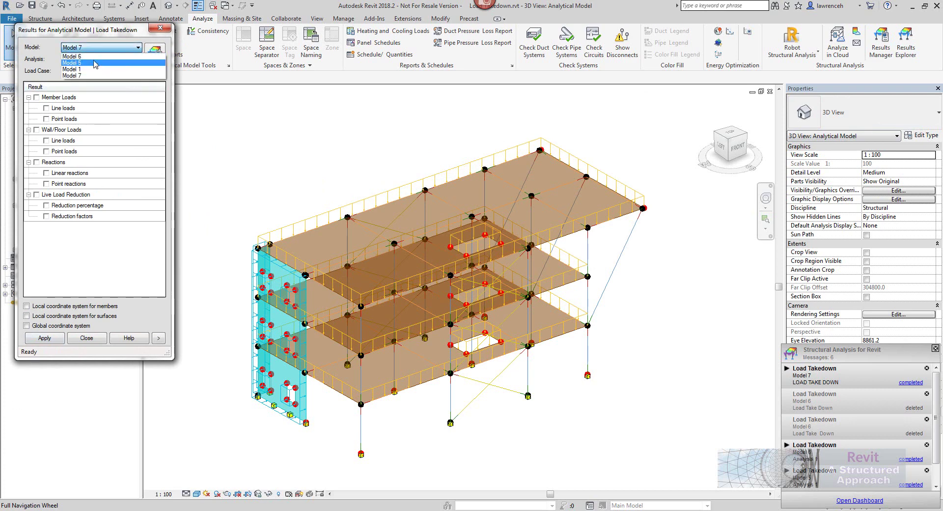
{"action": "left_click", "coordinate": [95, 57]}
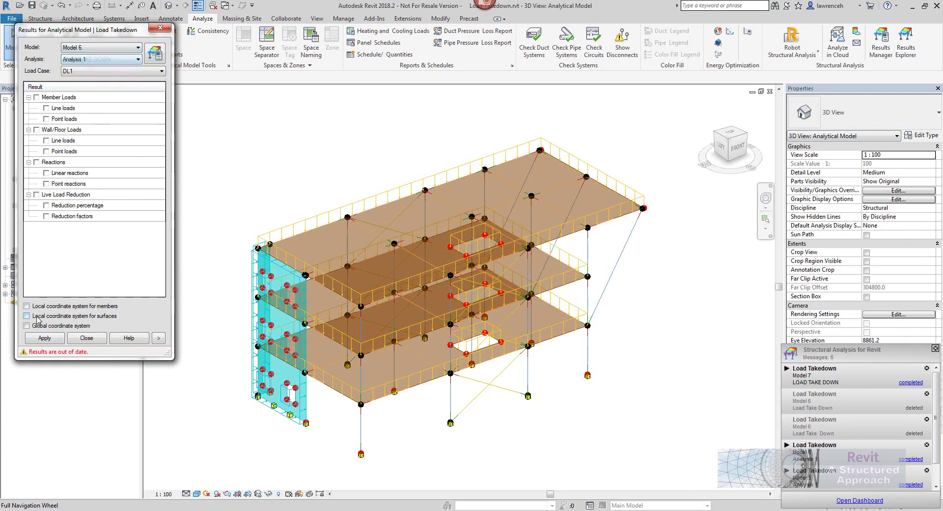
{"action": "left_click", "coordinate": [103, 49]}
{"action": "left_click", "coordinate": [96, 69]}
{"action": "left_click", "coordinate": [95, 48]}
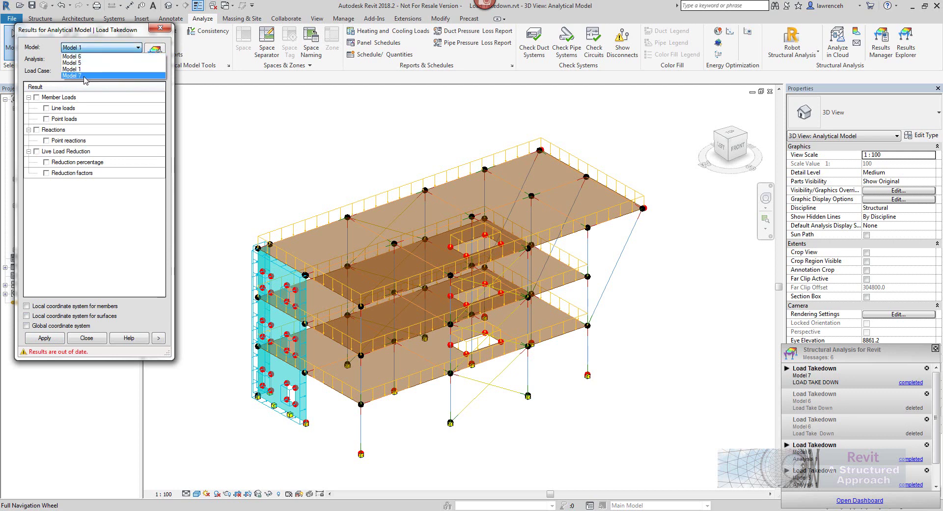
{"action": "left_click", "coordinate": [101, 76]}
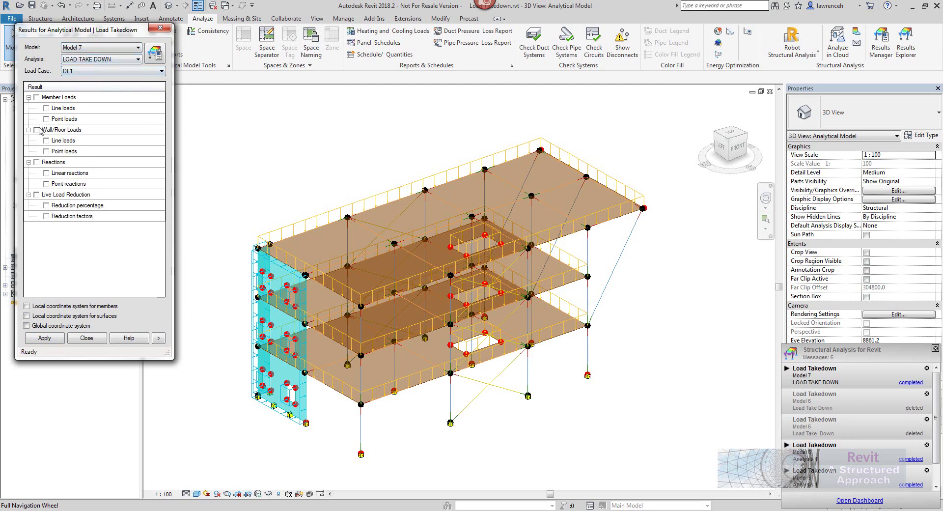
Apply DL1 point reactions to the supports and orbit to a near-front view.
{"action": "left_click", "coordinate": [46, 184]}
{"action": "left_click", "coordinate": [45, 340]}
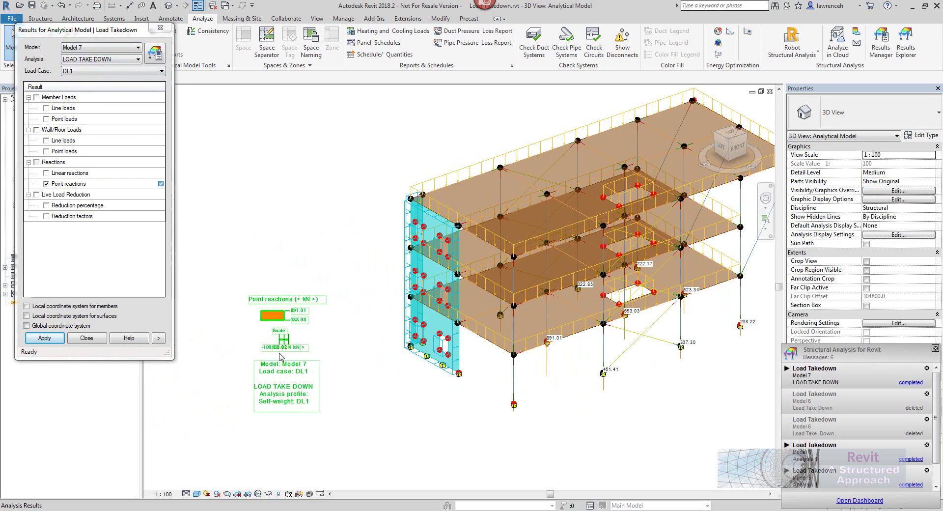
{"action": "middle_click_drag", "start_coordinate": [351, 363], "coordinate": [501, 326], "text": "shift"}
{"action": "left_click", "coordinate": [751, 331]}
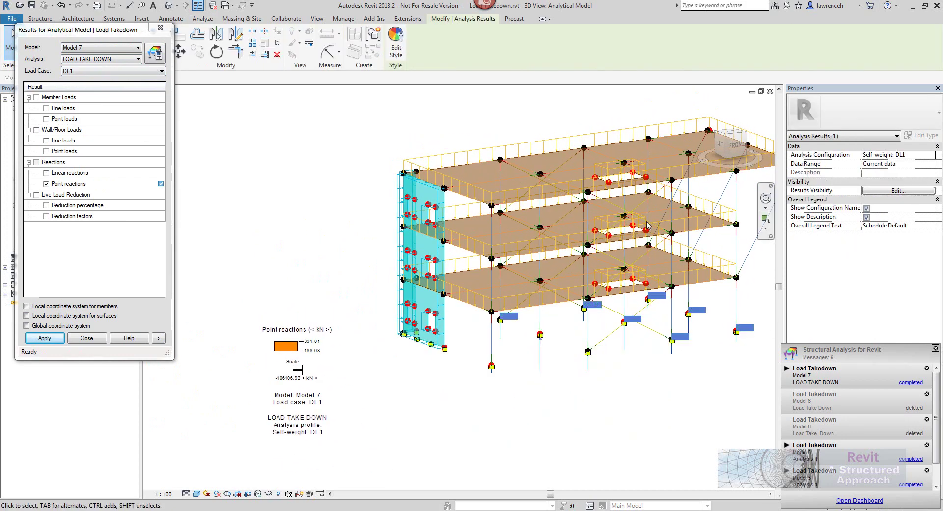
{"action": "key", "text": "z"}
{"action": "key", "text": "f"}
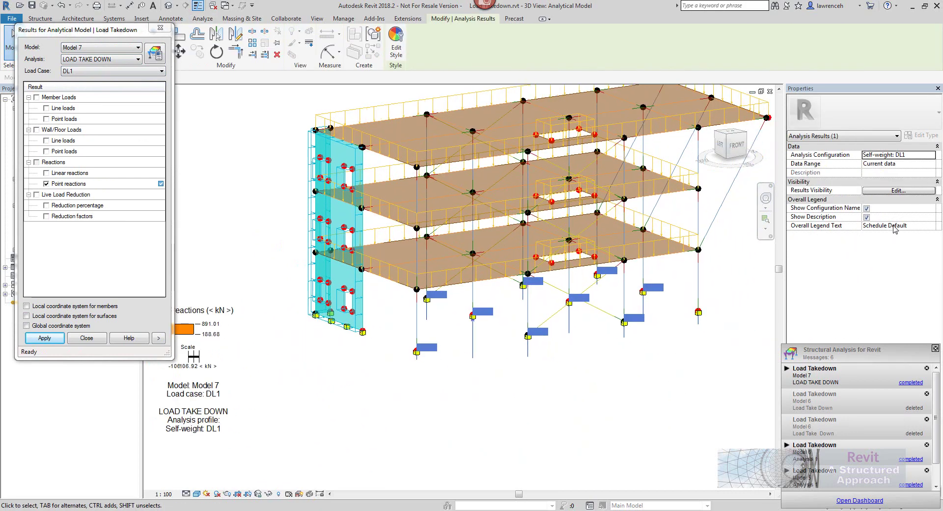
{"action": "left_click", "coordinate": [890, 191]}
{"action": "left_click_drag", "start_coordinate": [604, 178], "coordinate": [521, 183]}
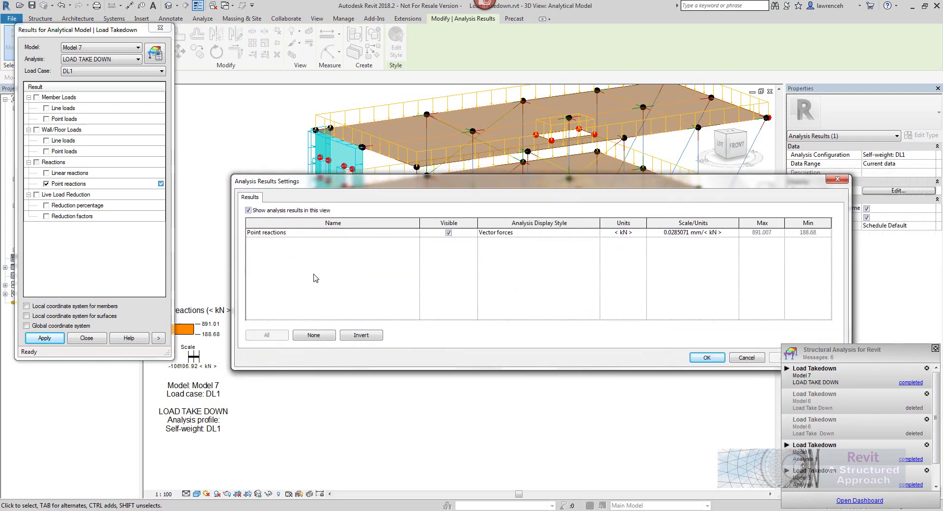
{"action": "left_click", "coordinate": [542, 233]}
{"action": "left_click", "coordinate": [596, 233]}
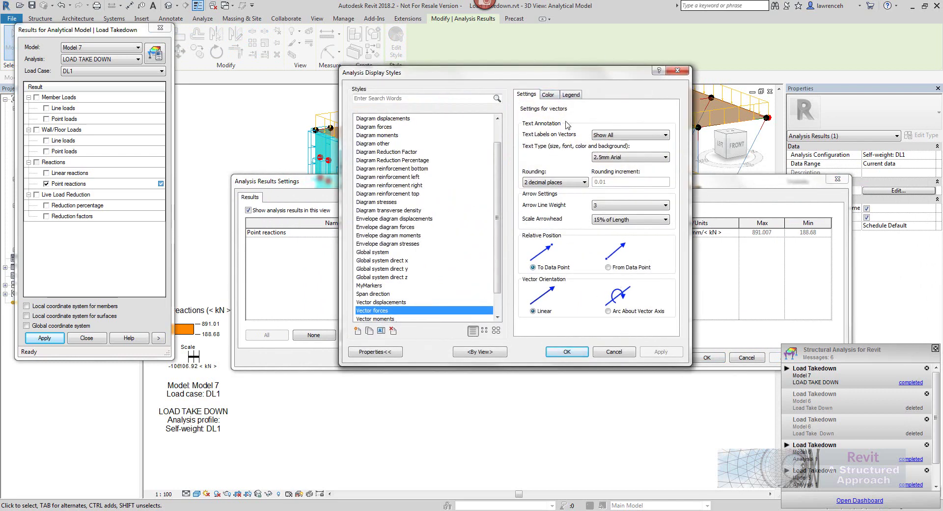
{"action": "left_click", "coordinate": [623, 349]}
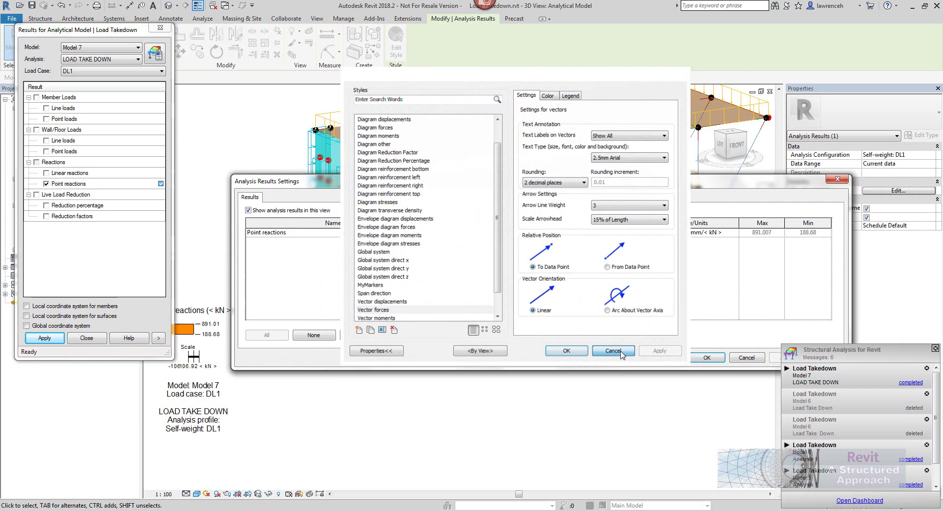
{"action": "left_click", "coordinate": [753, 360]}
{"action": "middle_click_drag", "start_coordinate": [590, 393], "coordinate": [591, 430]}
{"action": "left_click", "coordinate": [46, 184]}
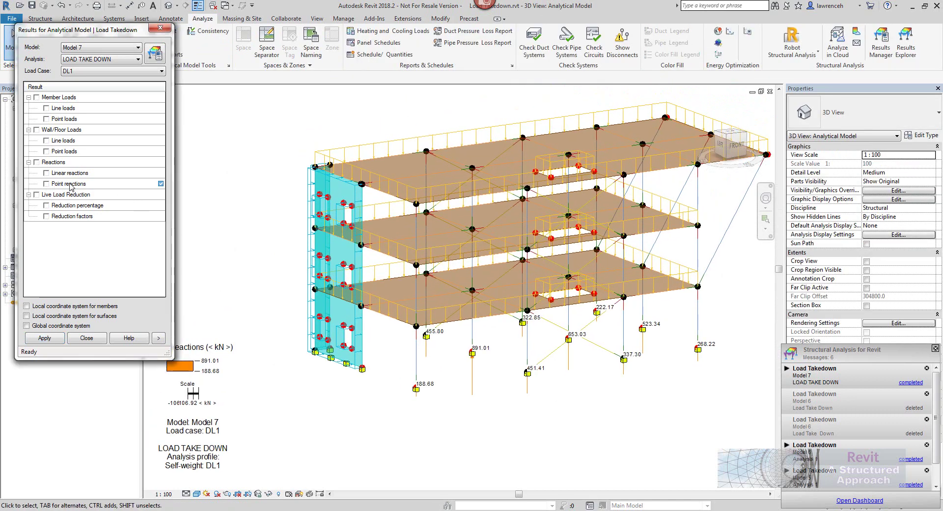
Apply member line and point load diagrams, then orbit to a near-front view.
{"action": "left_click", "coordinate": [46, 108]}
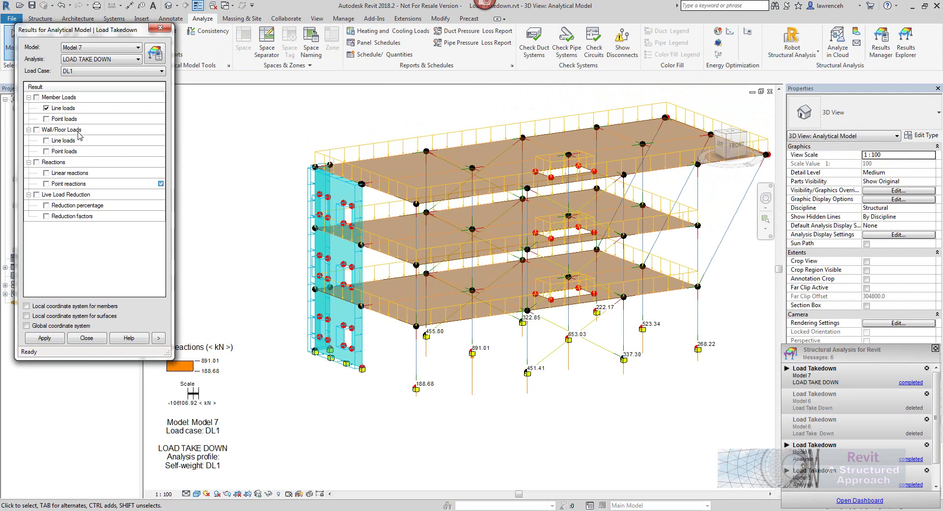
{"action": "left_click", "coordinate": [36, 97]}
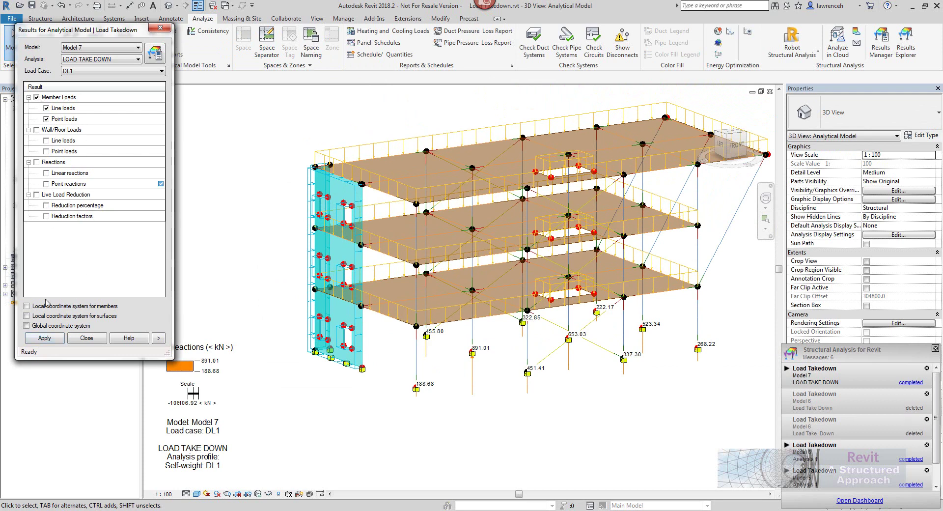
{"action": "left_click", "coordinate": [47, 338]}
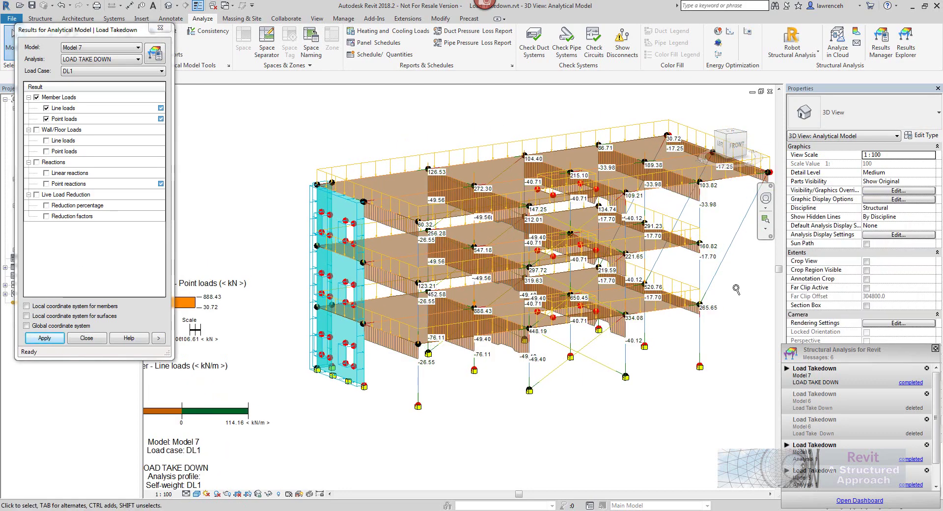
{"action": "middle_click_drag", "start_coordinate": [741, 290], "coordinate": [655, 373], "text": "shift"}
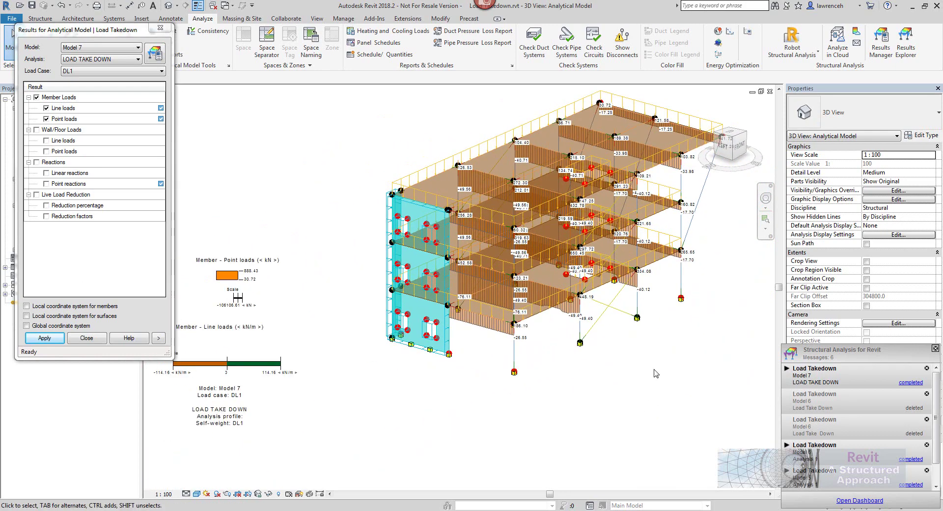